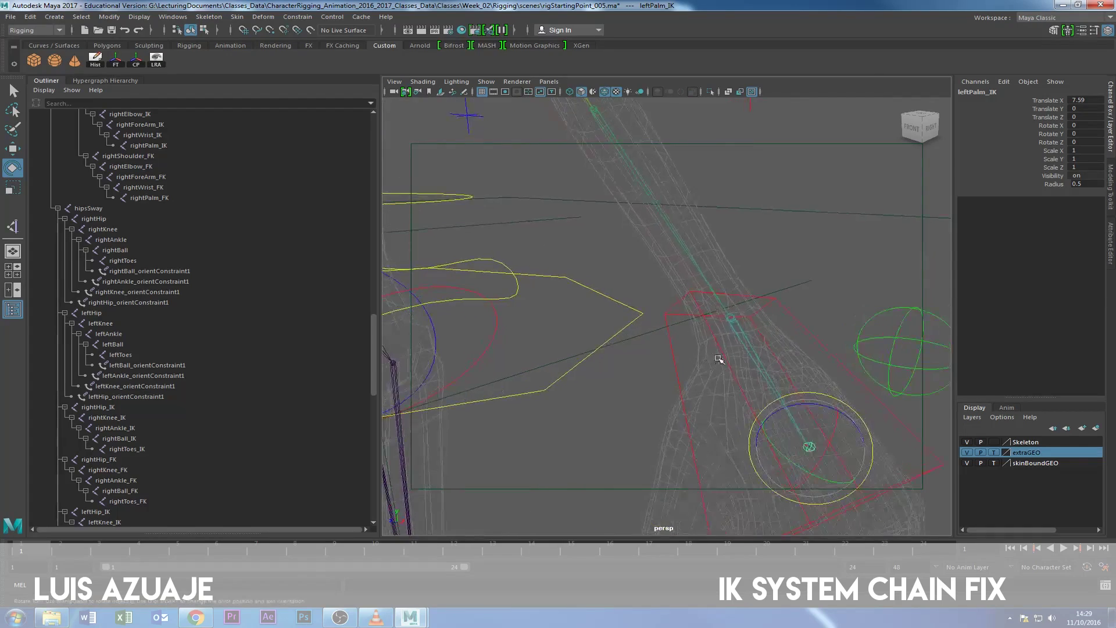
Inspect the left arm's IK handle at the wrist and the leftPalm_IK joint, viewing the whole arm.
left_click(764, 250)
left_click(730, 322)
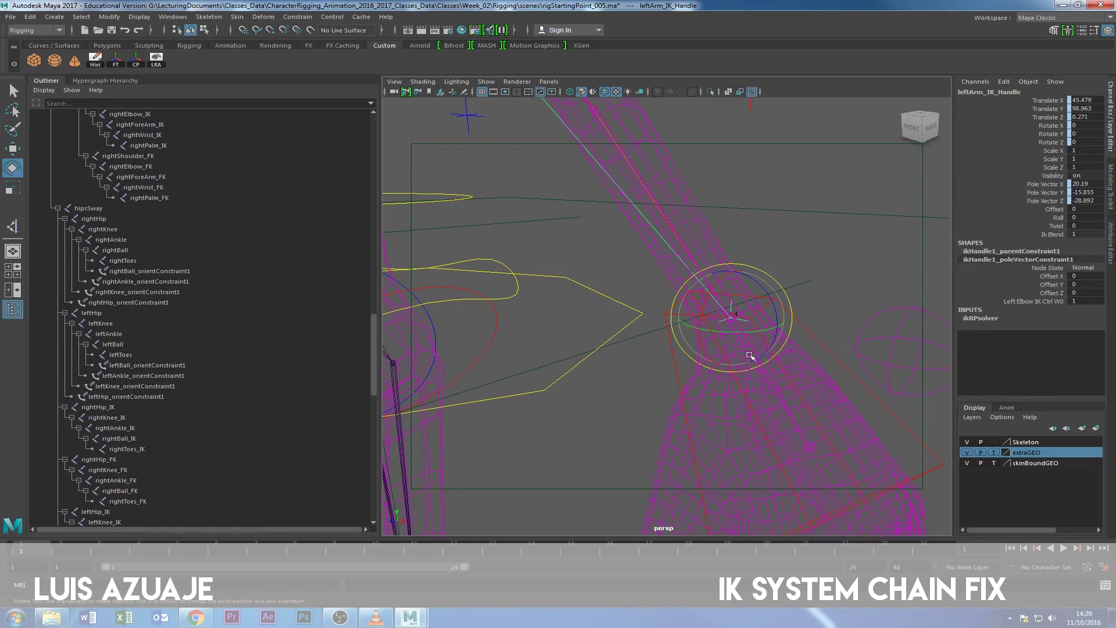
left_click(809, 451)
right_click_drag(811, 453, 727, 421, "alt")
left_click_drag(727, 421, 751, 418, "alt")
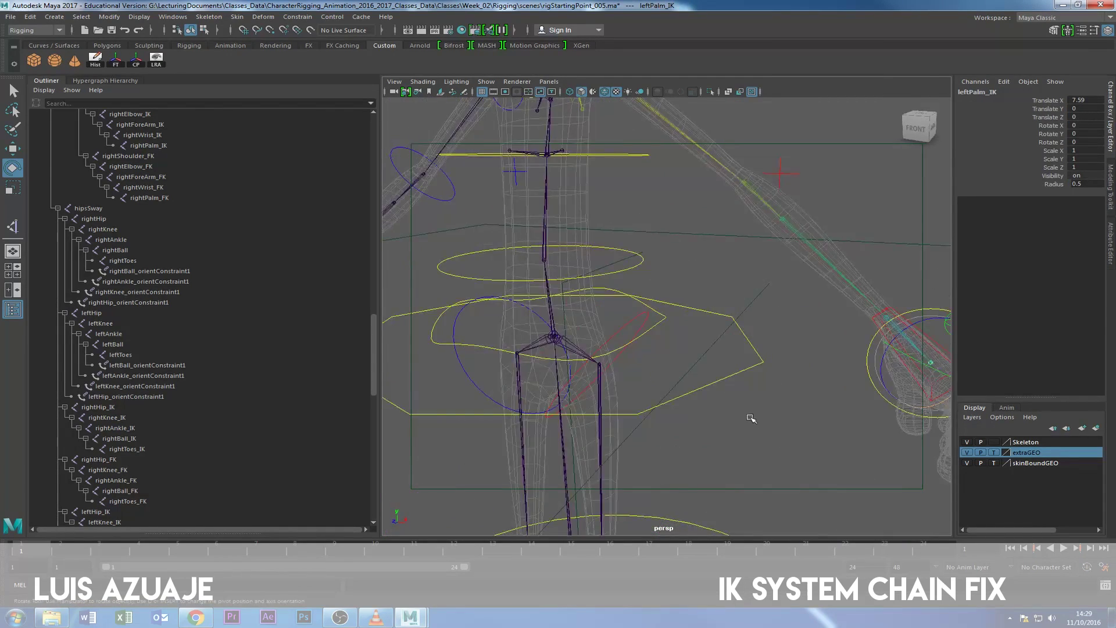
middle_click_drag(751, 417, 620, 420, "alt")
left_click_drag(621, 420, 624, 362, "alt")
middle_click_drag(624, 363, 664, 389, "alt")
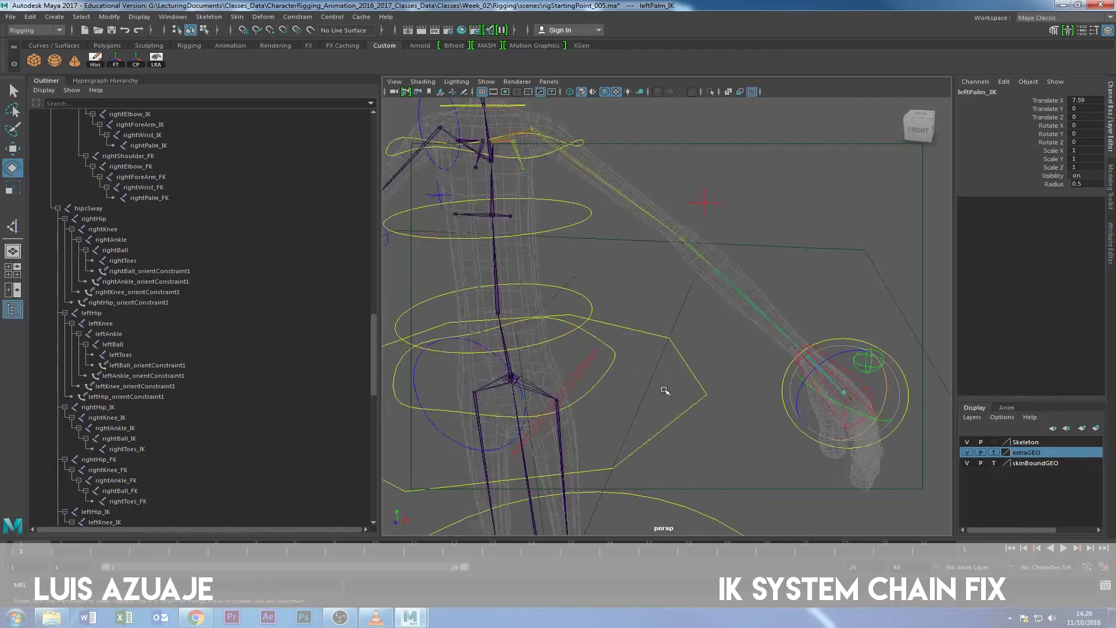
right_click_drag(664, 390, 615, 376, "alt")
middle_click_drag(615, 376, 587, 352, "alt")
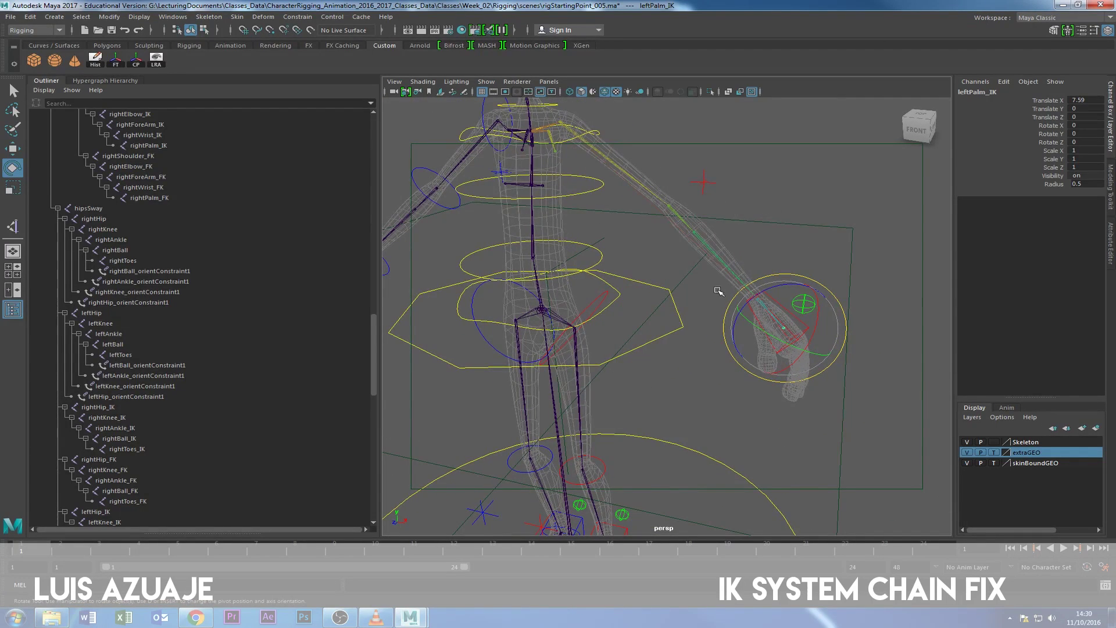
Compare the left arm's bind, IK and FK joint chains in the hierarchy, checking leftShoulder, leftPalm, leftPalm_IK and leftPalm_FK.
scroll(124, 221, "up", 15)
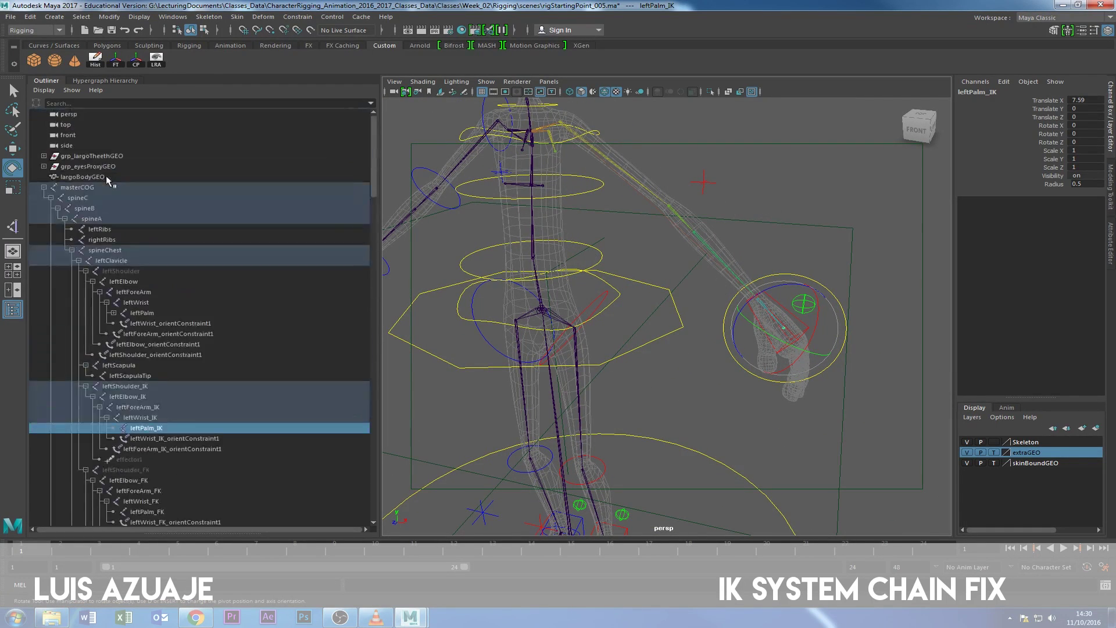
left_click(114, 251)
left_click(118, 271)
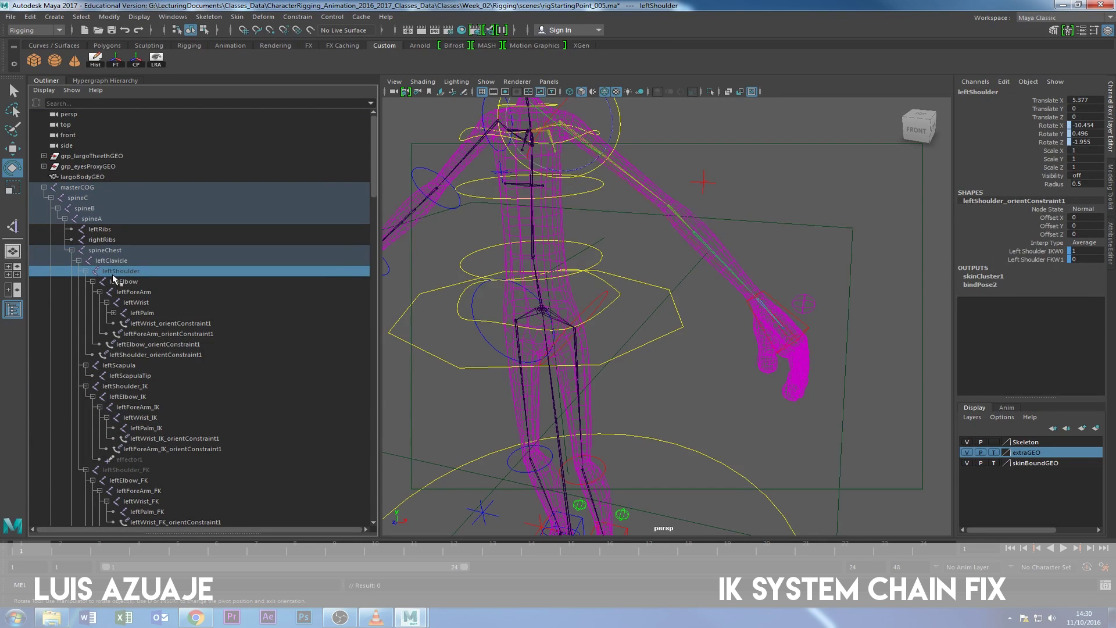
left_click(142, 312)
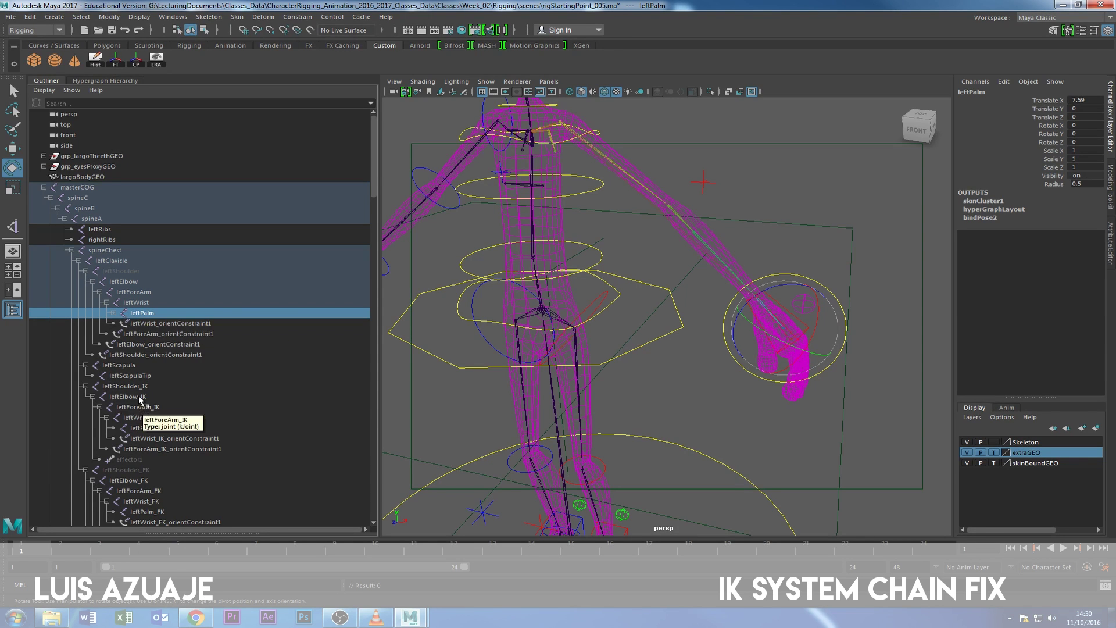
left_click(135, 428)
scroll(156, 433, "down", 8)
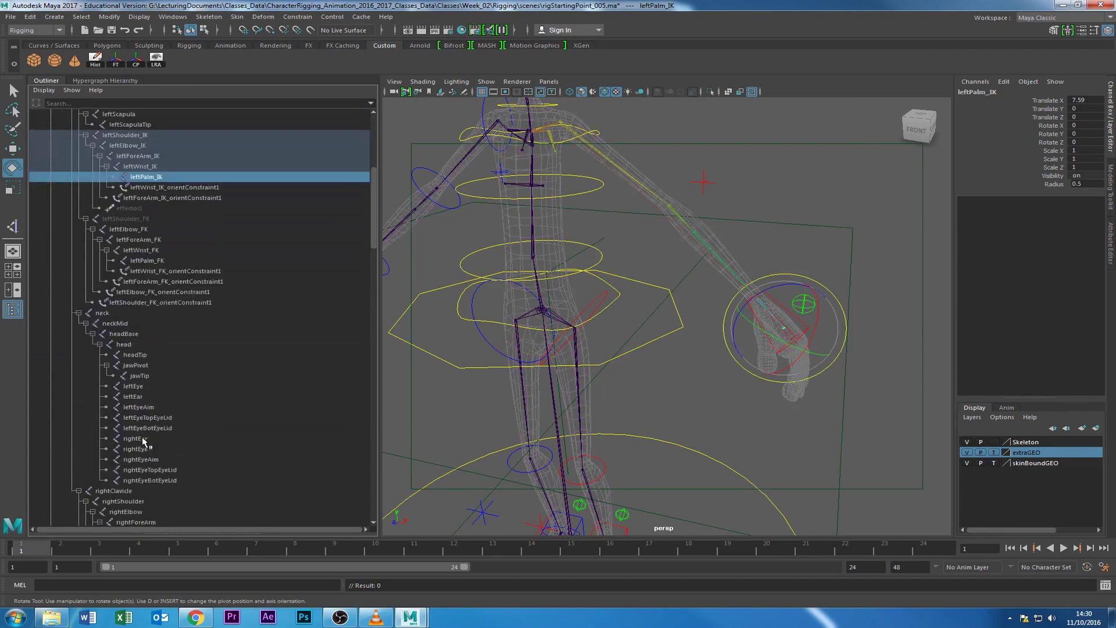
scroll(142, 437, "down", 2)
scroll(132, 354, "up", 2)
left_click(148, 261)
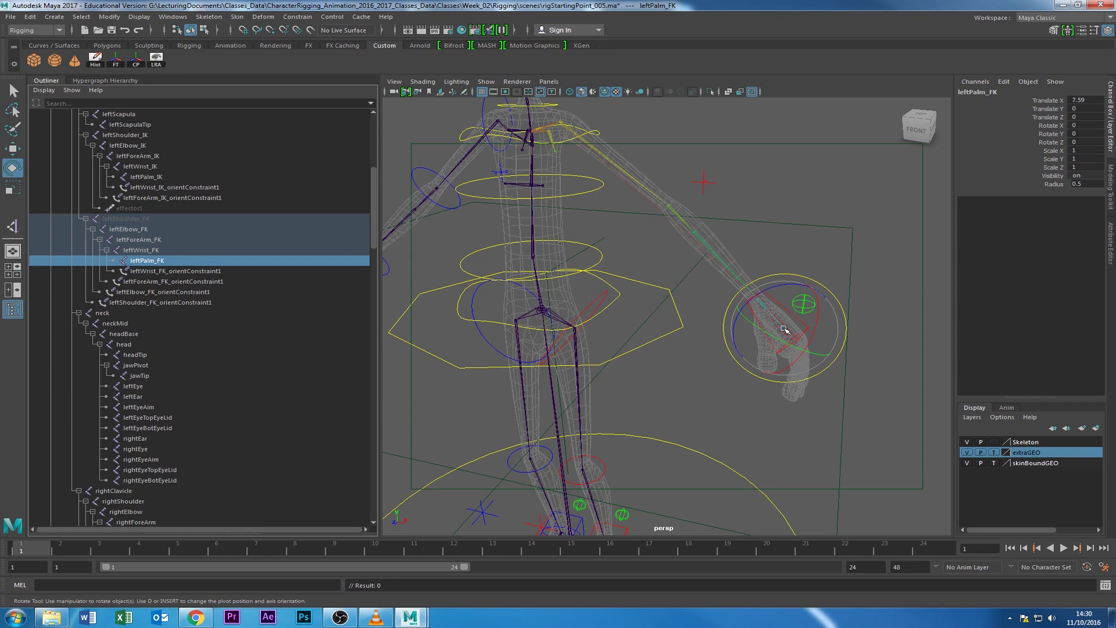
scroll(159, 260, "up", 3)
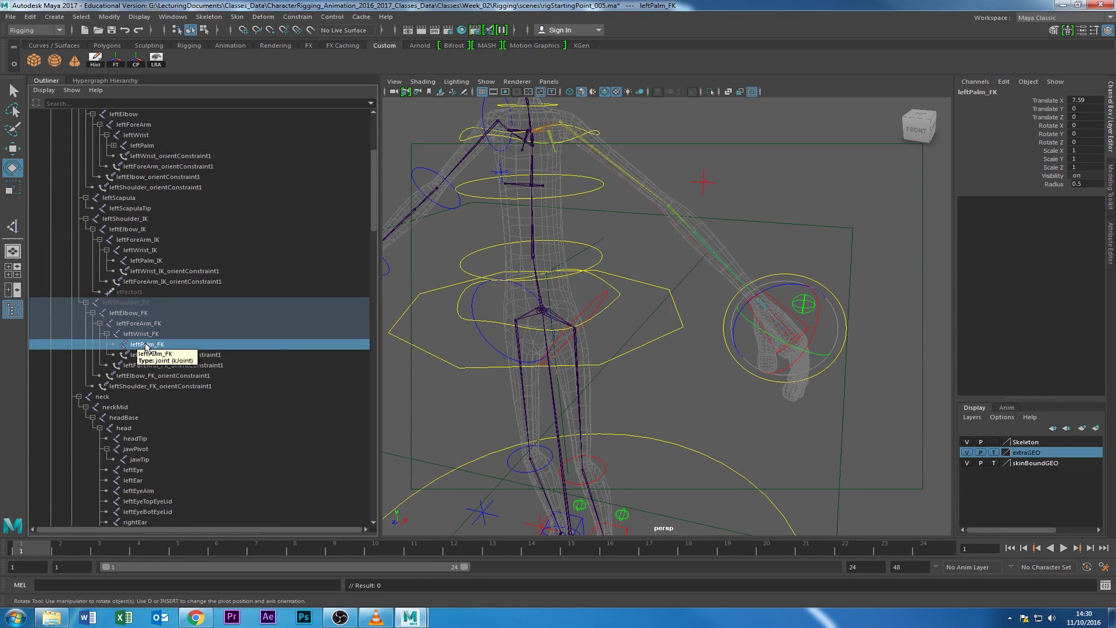
Test-rotate the spineB joint about Z by about 32 degrees to check the left hand's behaviour, and undo the rotation.
left_click_drag(673, 303, 702, 300, "alt")
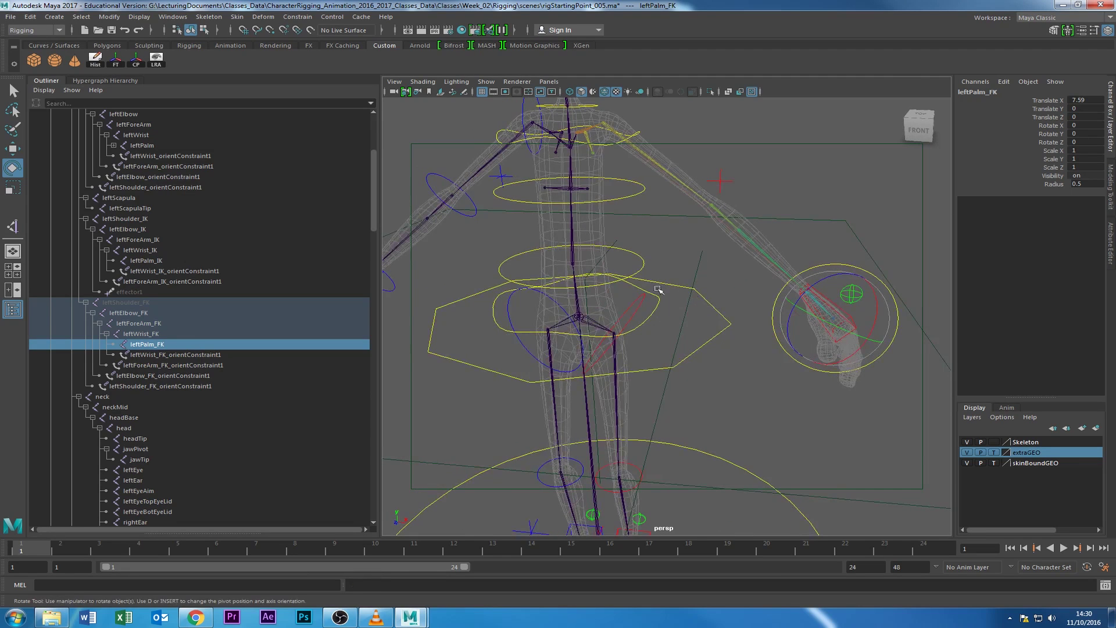
left_click(643, 274)
left_click(636, 224)
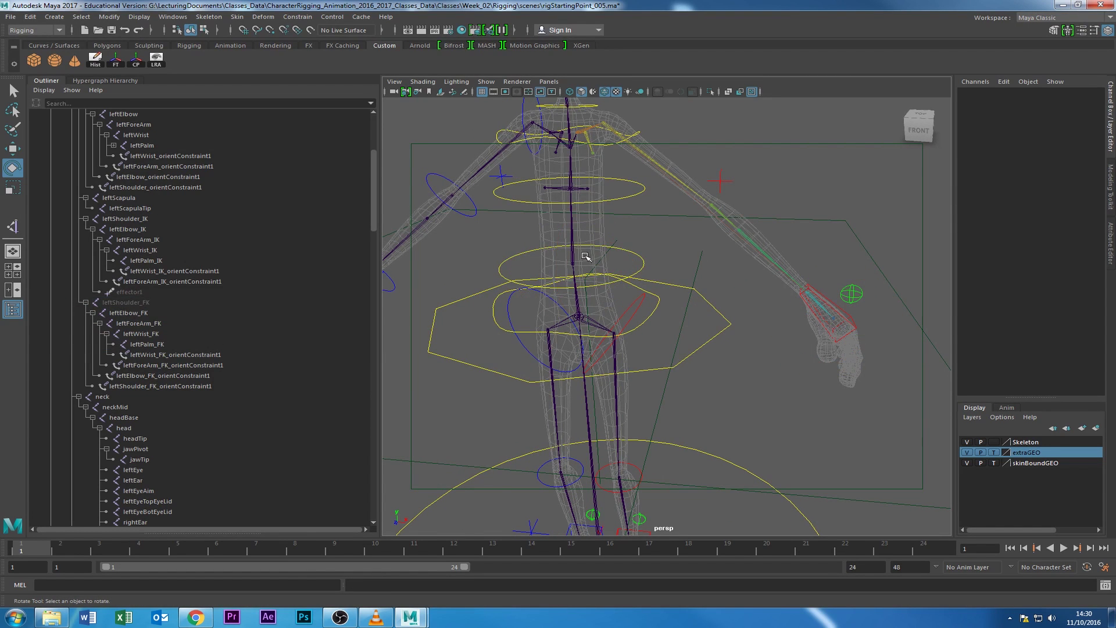
left_click(574, 247)
left_click_drag(611, 234, 649, 267)
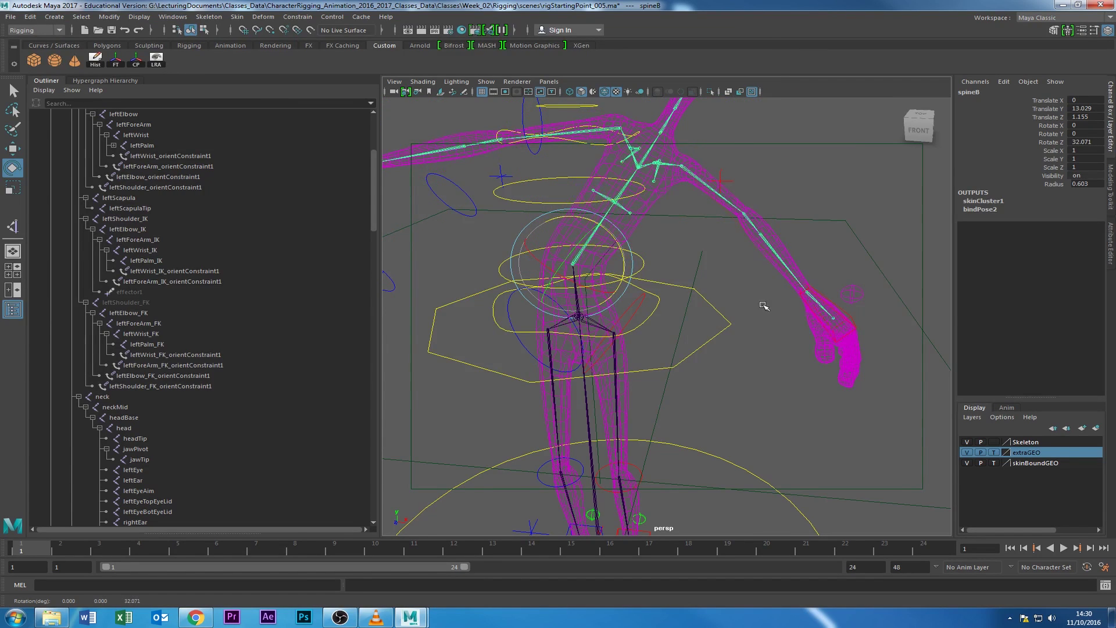
left_click_drag(805, 310, 756, 308, "alt")
left_click_drag(459, 210, 598, 261)
key("ctrl+z")
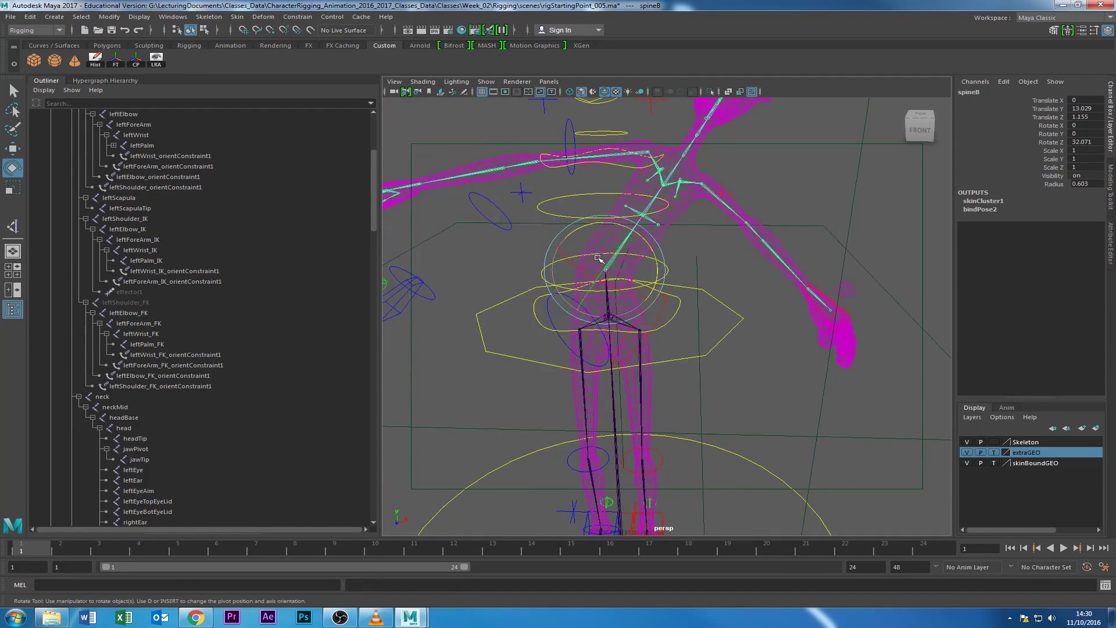
key("ctrl+z")
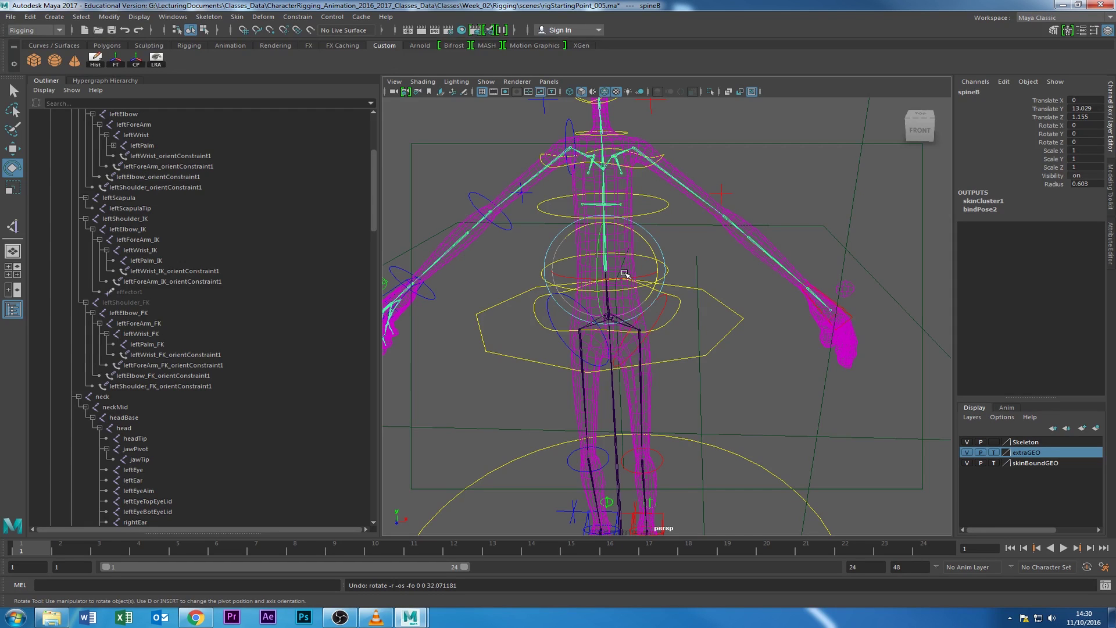
Examine the left hand up close and frame the leftPalm_IK joint.
scroll(735, 295, "up", 5)
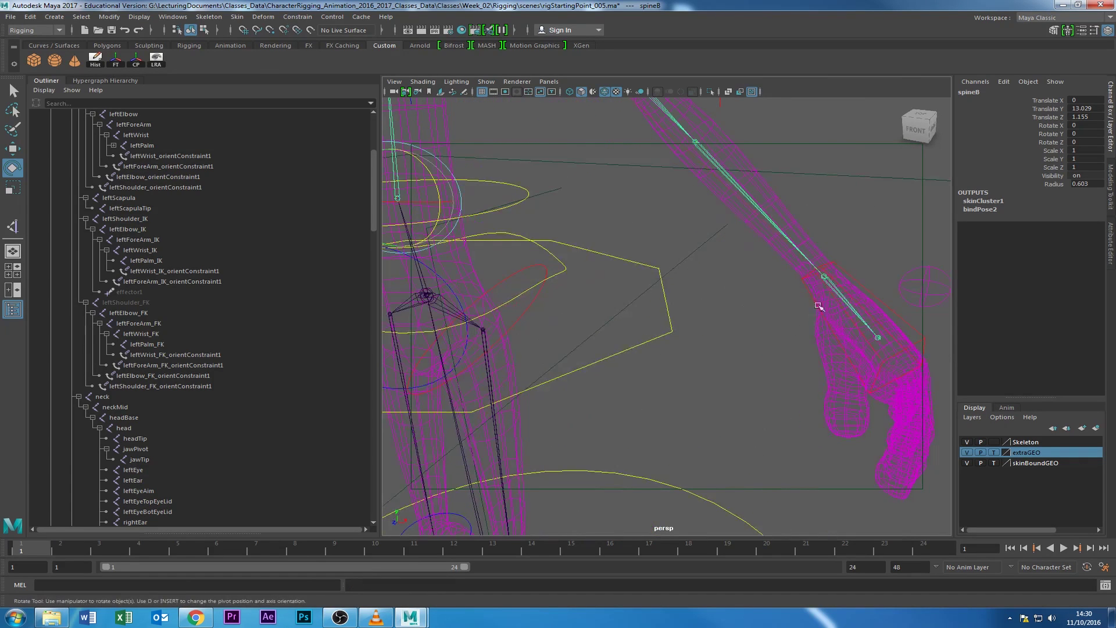
left_click(847, 272)
scroll(691, 332, "down", 3)
left_click(652, 249)
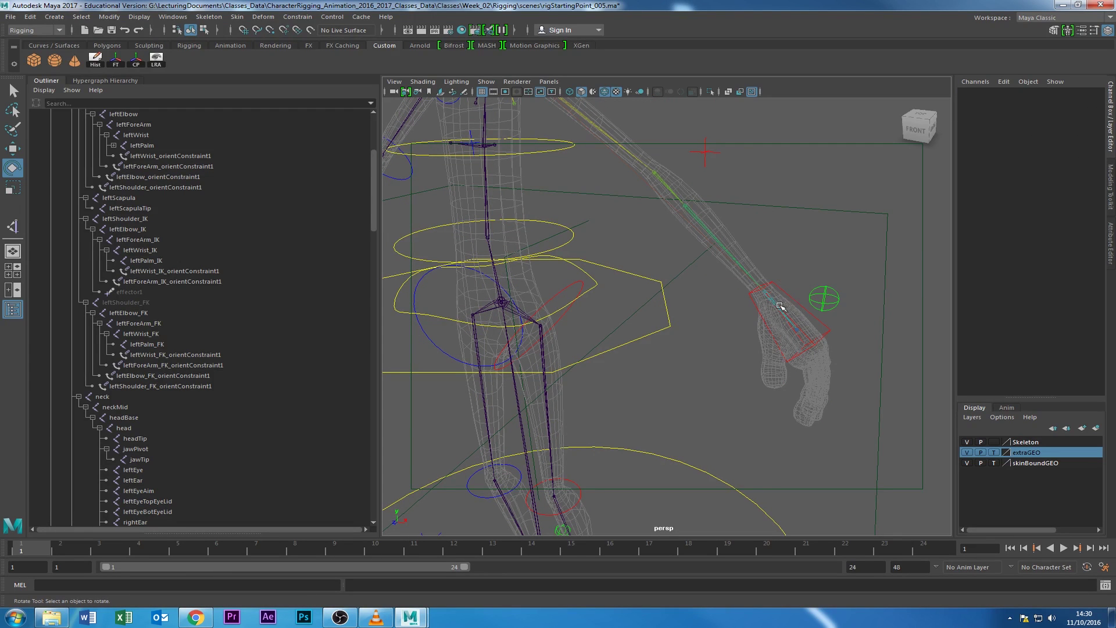
scroll(713, 302, "down", 2)
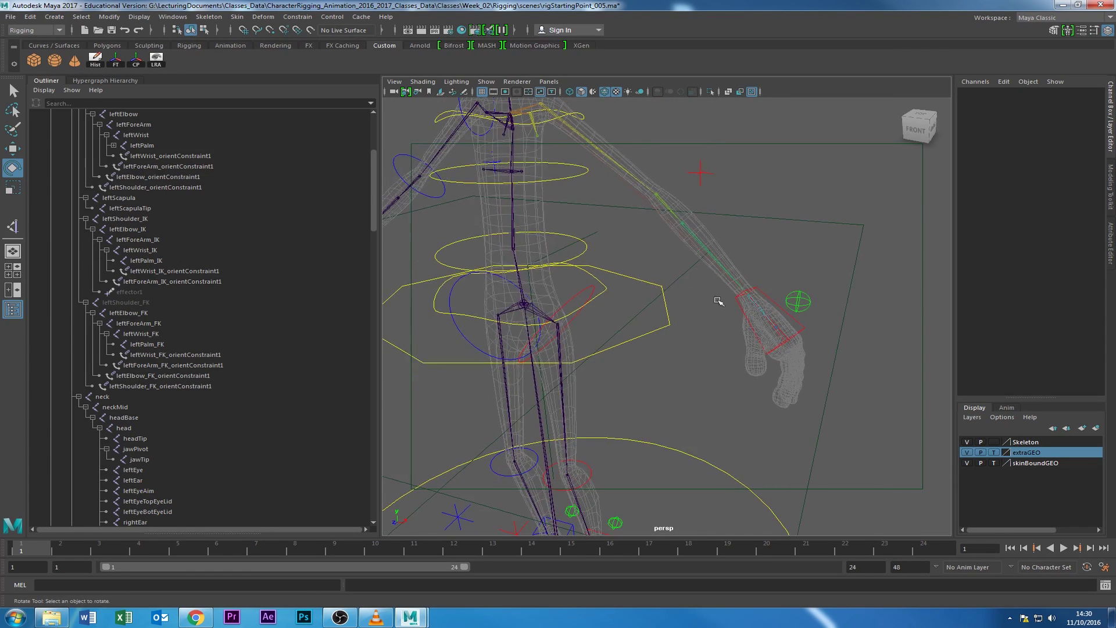
scroll(738, 330, "up", 5)
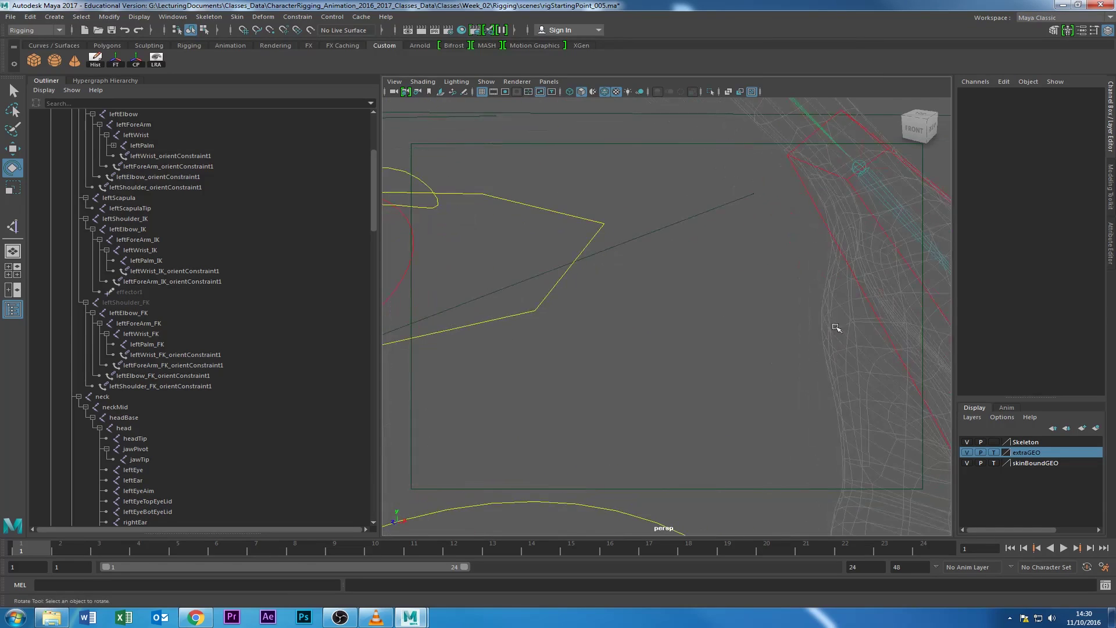
left_click_drag(836, 327, 758, 319, "alt")
left_click(881, 369)
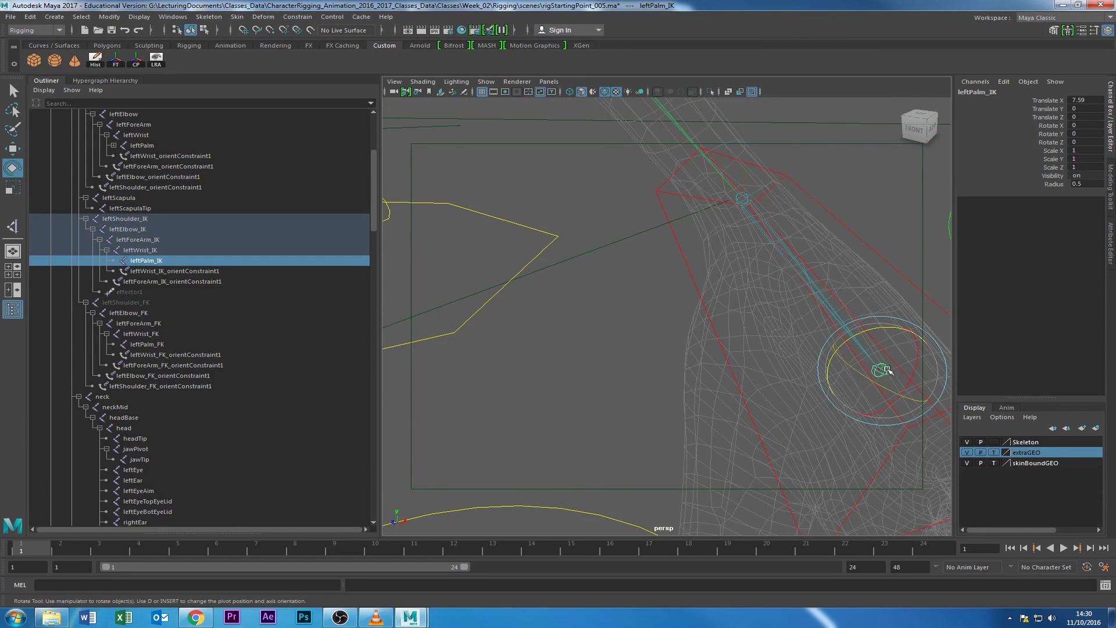
key("f")
Check the channel values and constraints of the leftWrist_IK, leftElbow_IK and leftShoulder_FK joints.
left_click(146, 250)
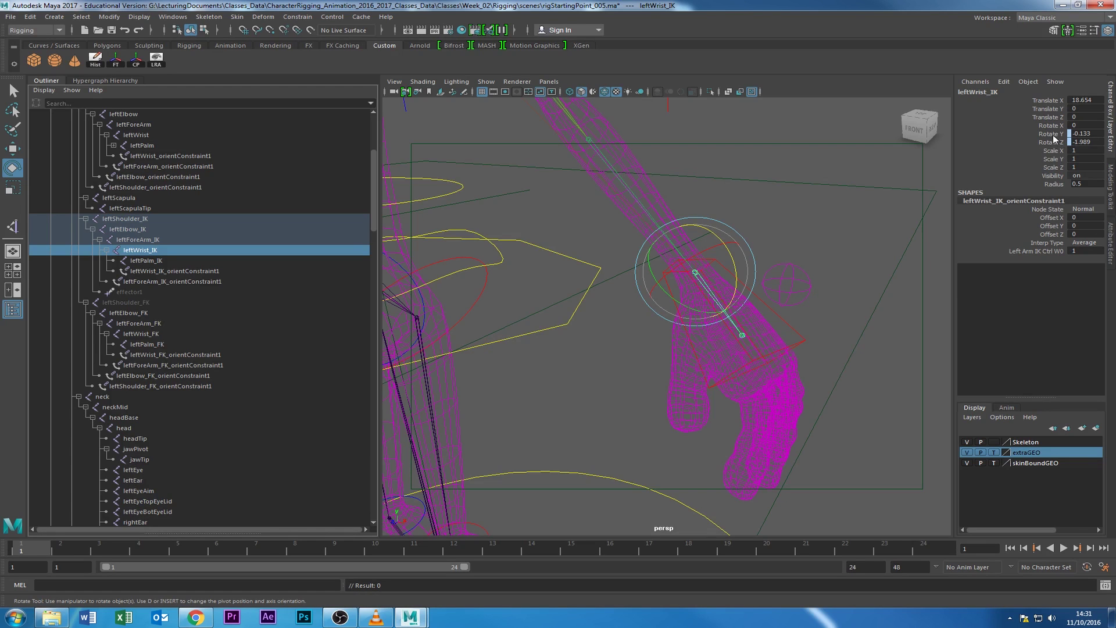
middle_click_drag(537, 189, 626, 355, "alt")
left_click(633, 253)
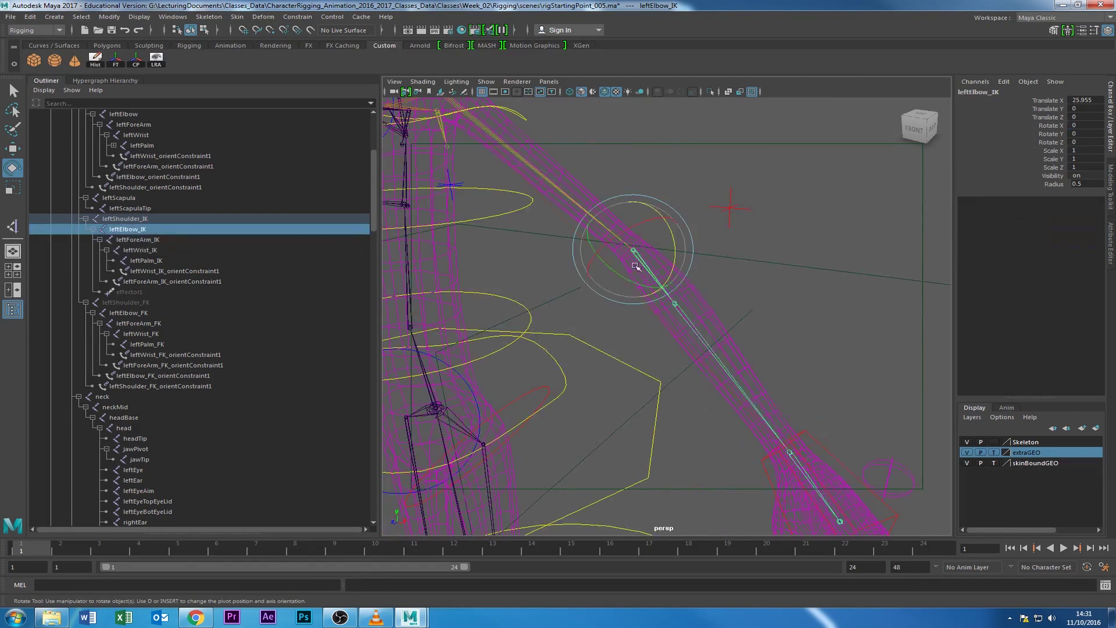
middle_click_drag(542, 298, 618, 331, "alt")
left_click(127, 303)
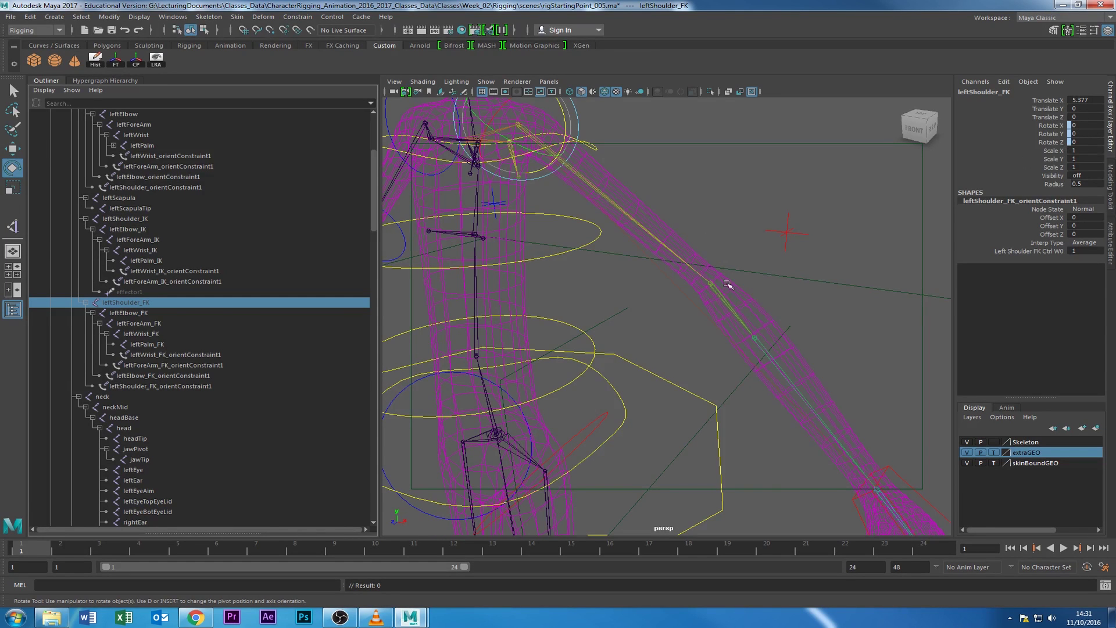
Examine the left wrist-to-palm segment of the joint chain from several angles.
left_click_drag(729, 397, 761, 390, "alt")
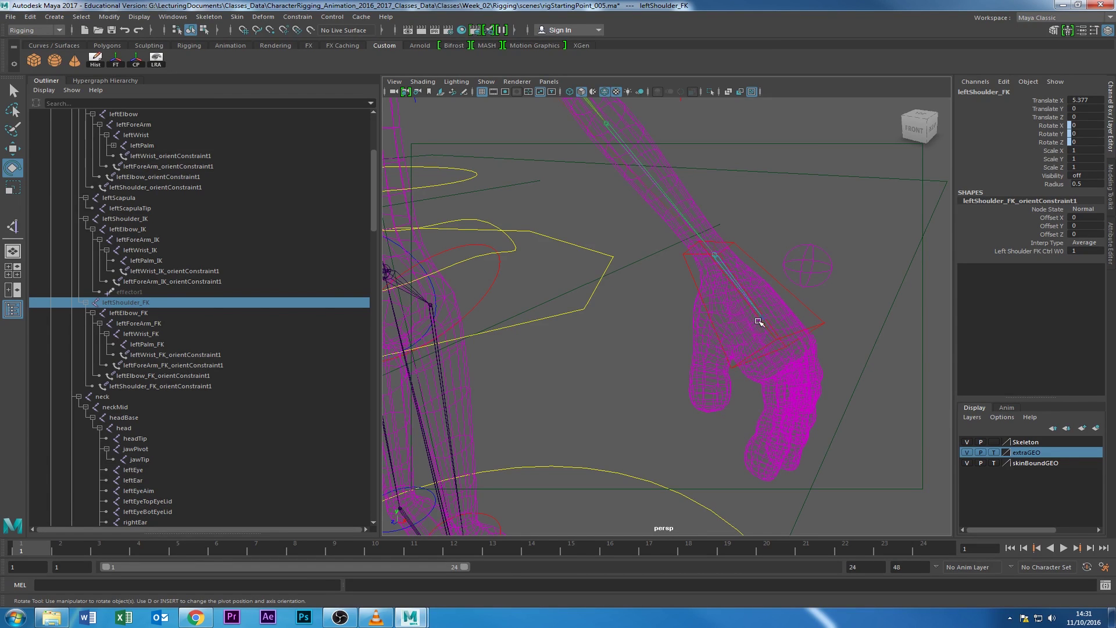
right_click_drag(667, 321, 745, 324, "alt")
middle_click_drag(745, 324, 723, 331, "alt")
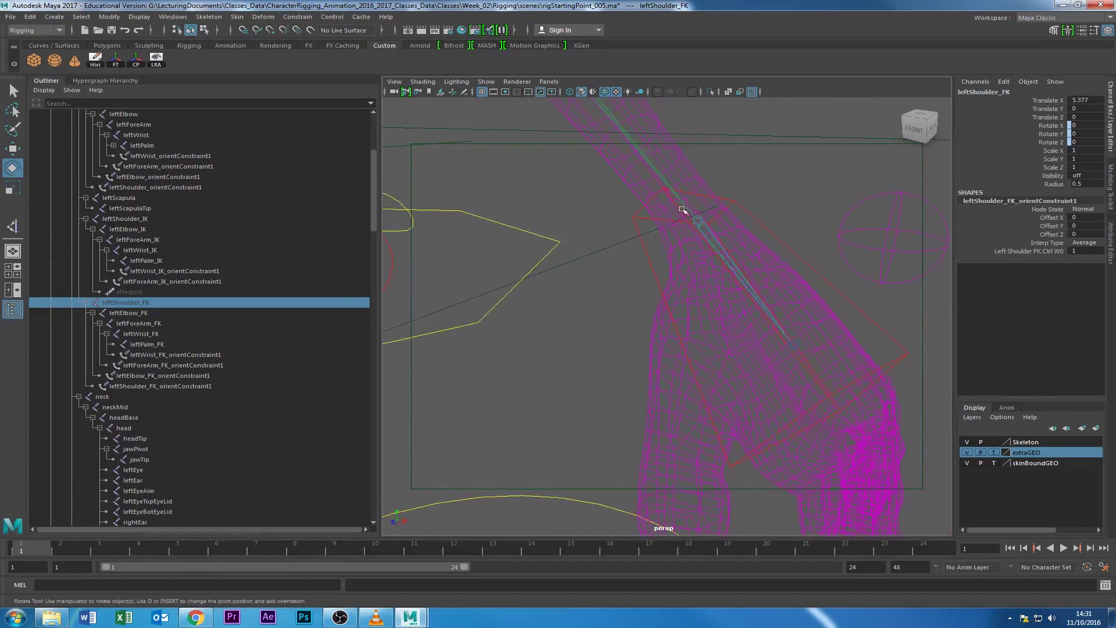
left_click_drag(756, 279, 677, 273, "alt")
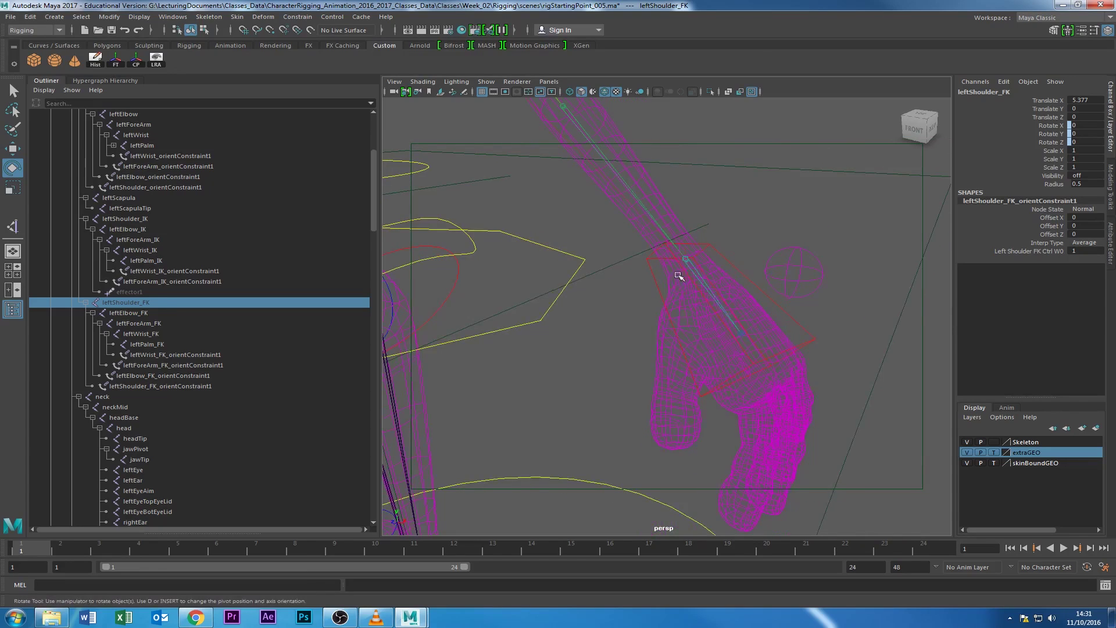
left_click_drag(760, 343, 711, 355, "alt")
right_click_drag(666, 276, 782, 298, "alt")
middle_click_drag(782, 298, 751, 301, "alt")
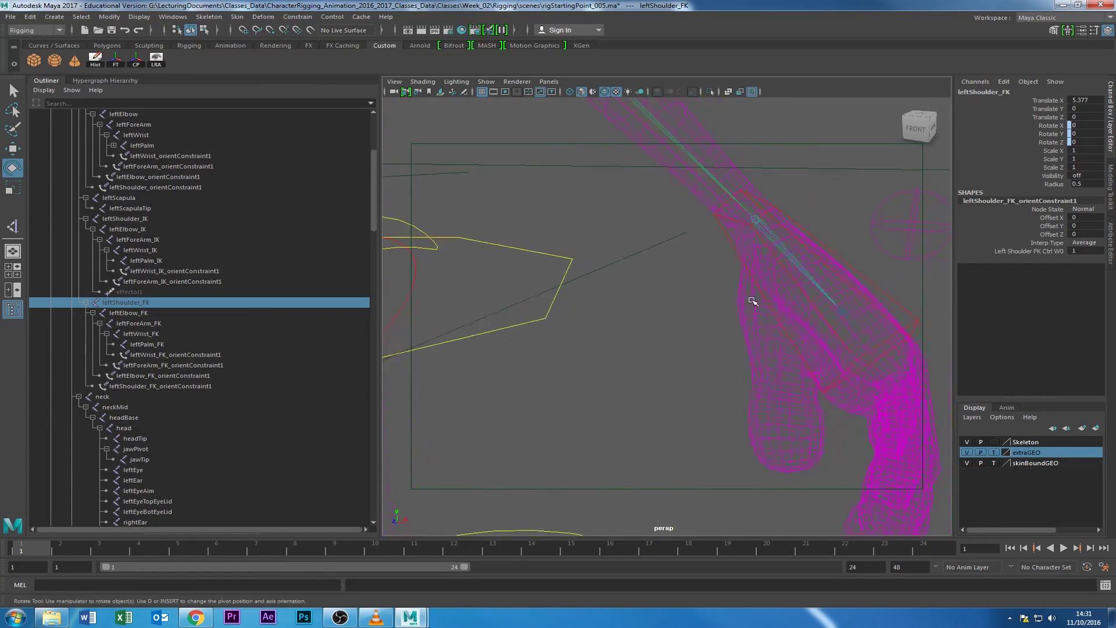
right_click_drag(801, 327, 632, 325, "alt")
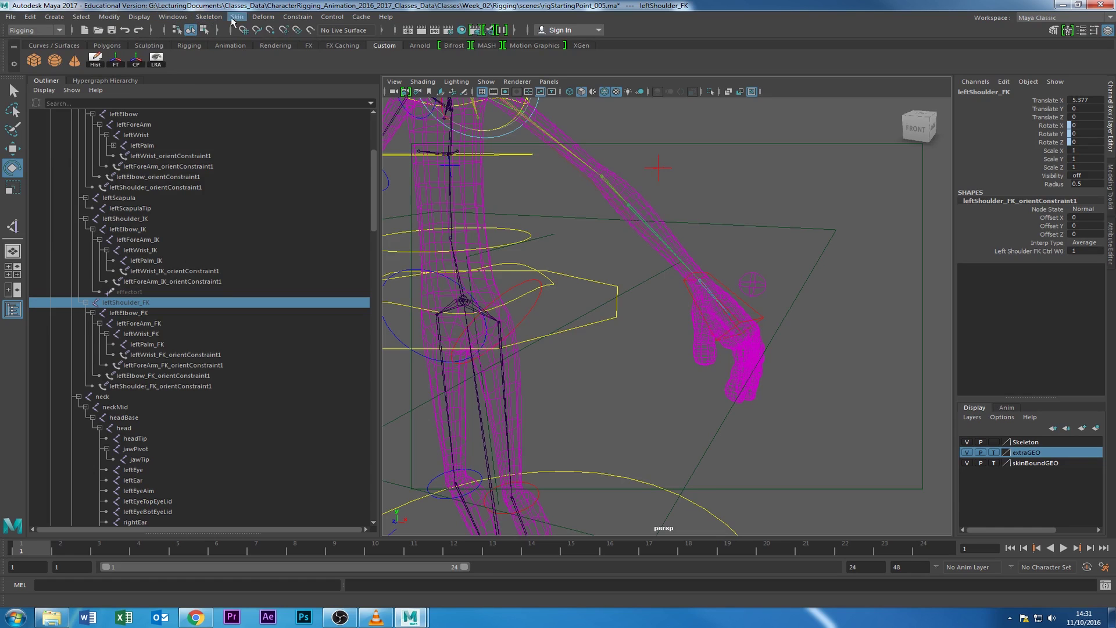
Set up the IK Handle tool to use the Single-Chain Solver.
left_click(208, 17)
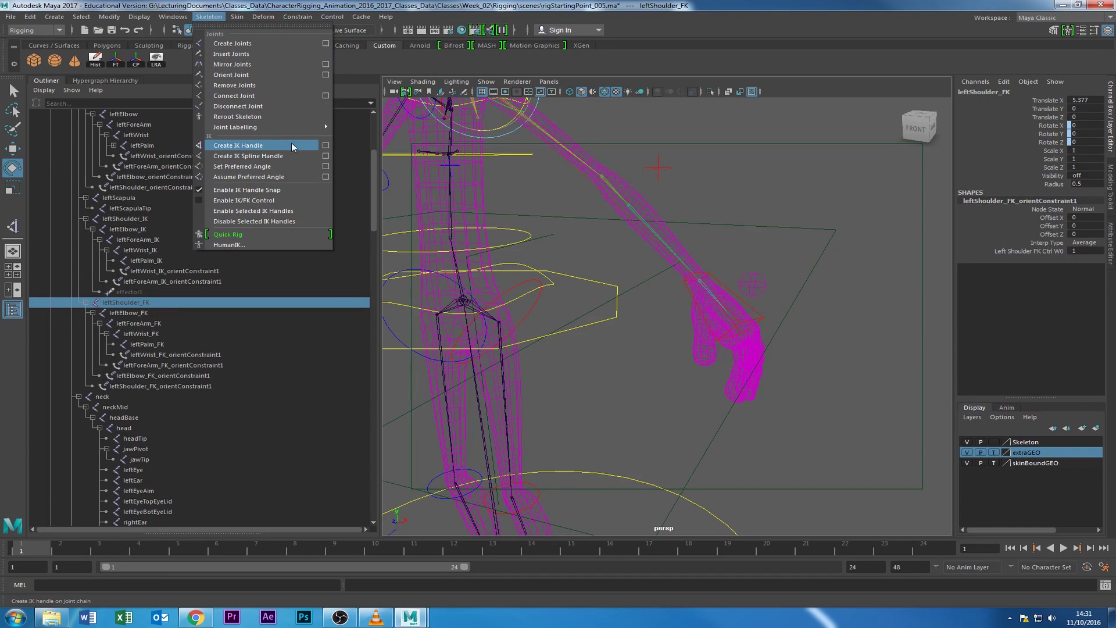
left_click(326, 145)
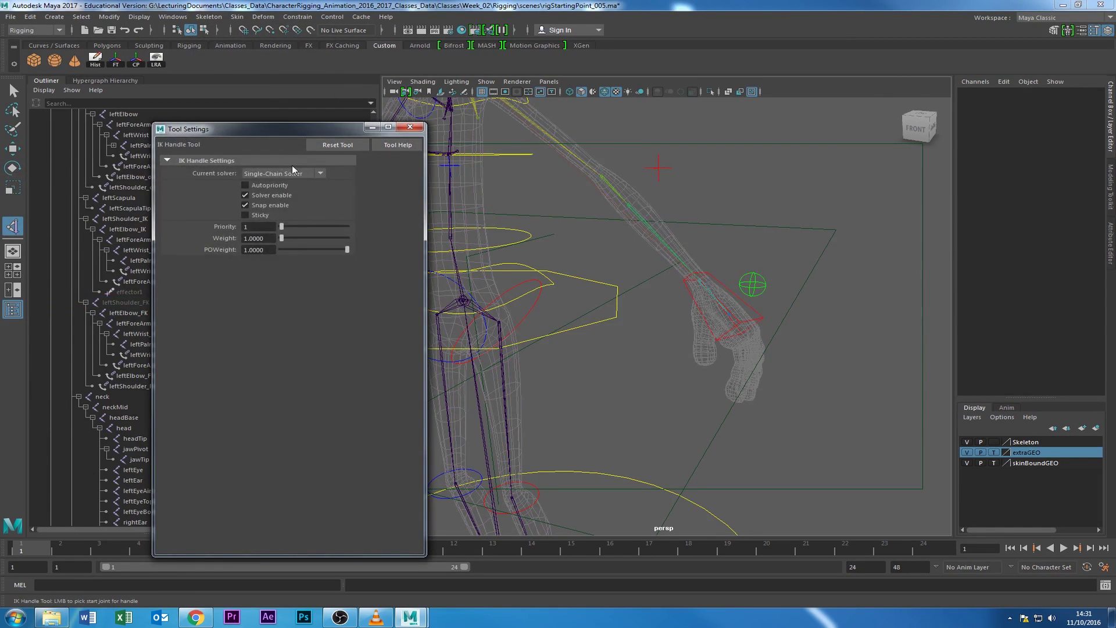
left_click(276, 174)
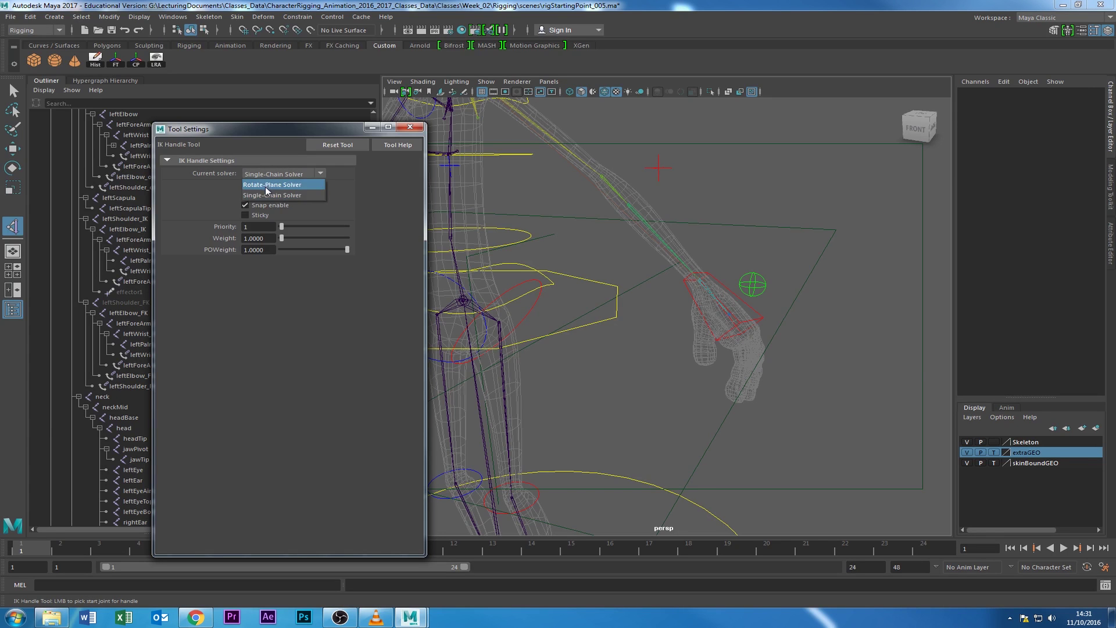
left_click(272, 185)
left_click(410, 126)
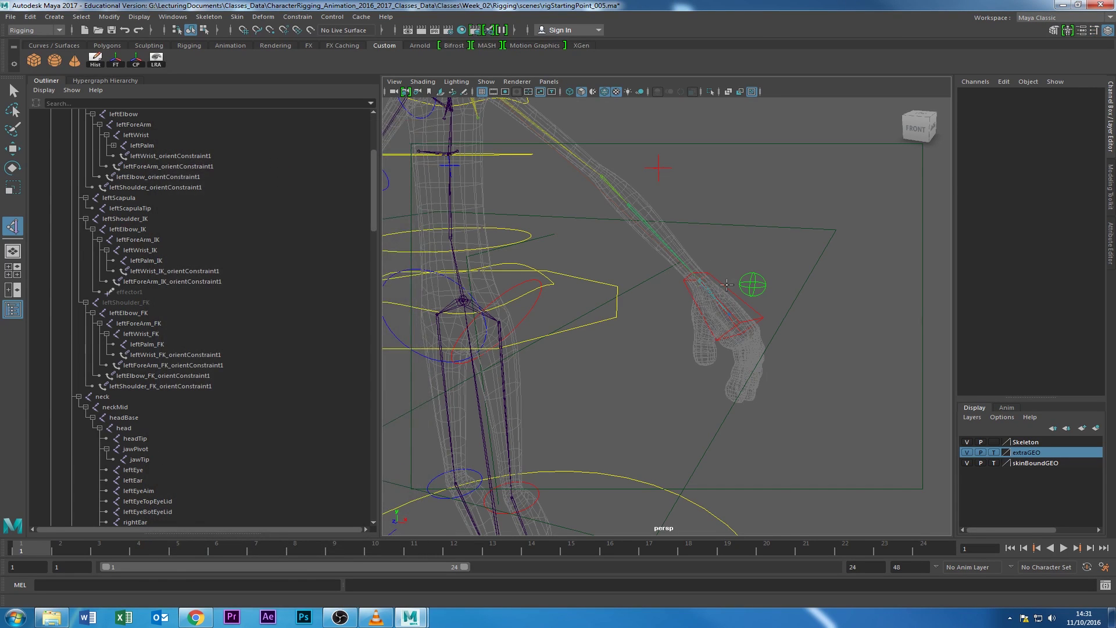
Create an IK handle from the leftWrist_IK joint to the leftPalm_IK joint, and deselect it.
right_click_drag(726, 285, 860, 285, "alt")
middle_click_drag(860, 285, 674, 262, "alt")
right_click_drag(674, 261, 629, 243, "alt")
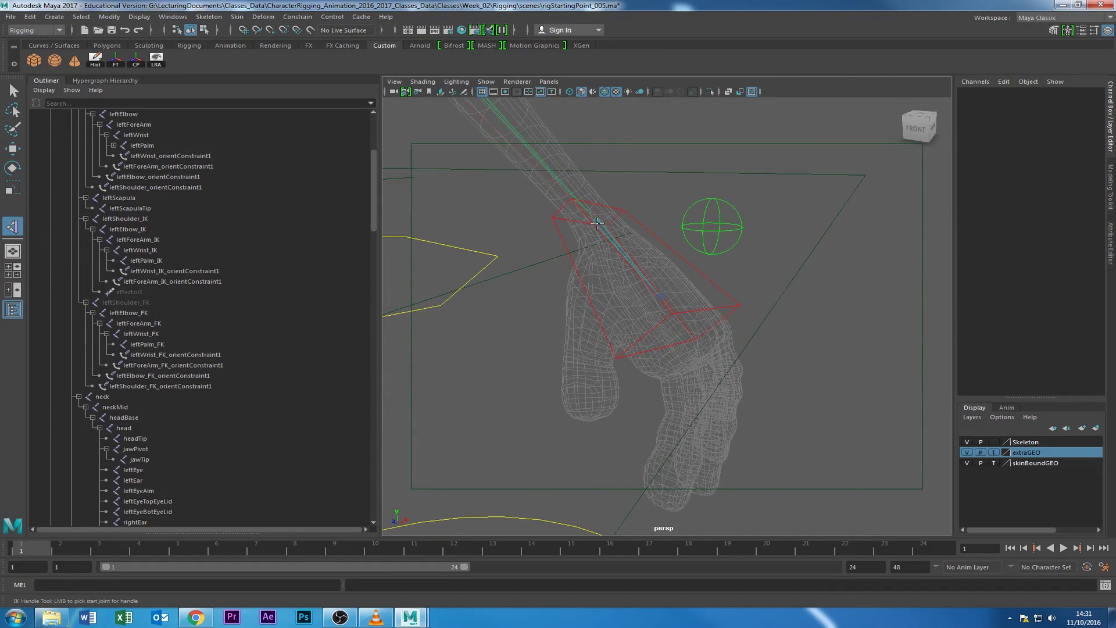
left_click(597, 223)
left_click(661, 297)
right_click_drag(650, 321, 658, 306, "alt")
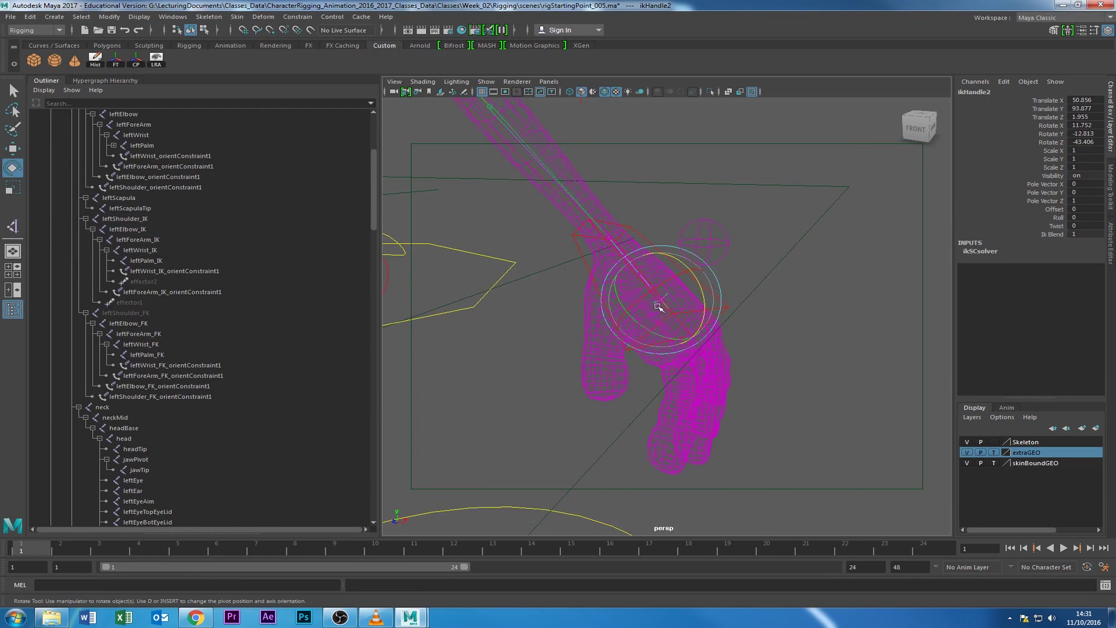
key("w")
left_click_drag(657, 231, 700, 244, "alt")
left_click(732, 276)
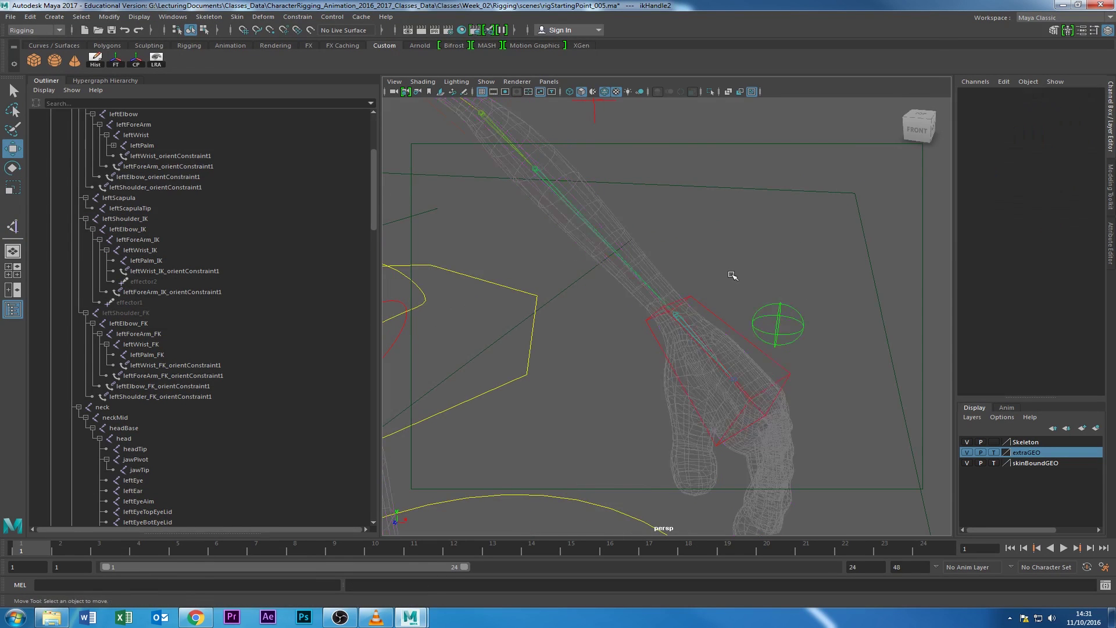
Rename the new IK handle at the left palm as leftPalm_IKHandle.
left_click(733, 377)
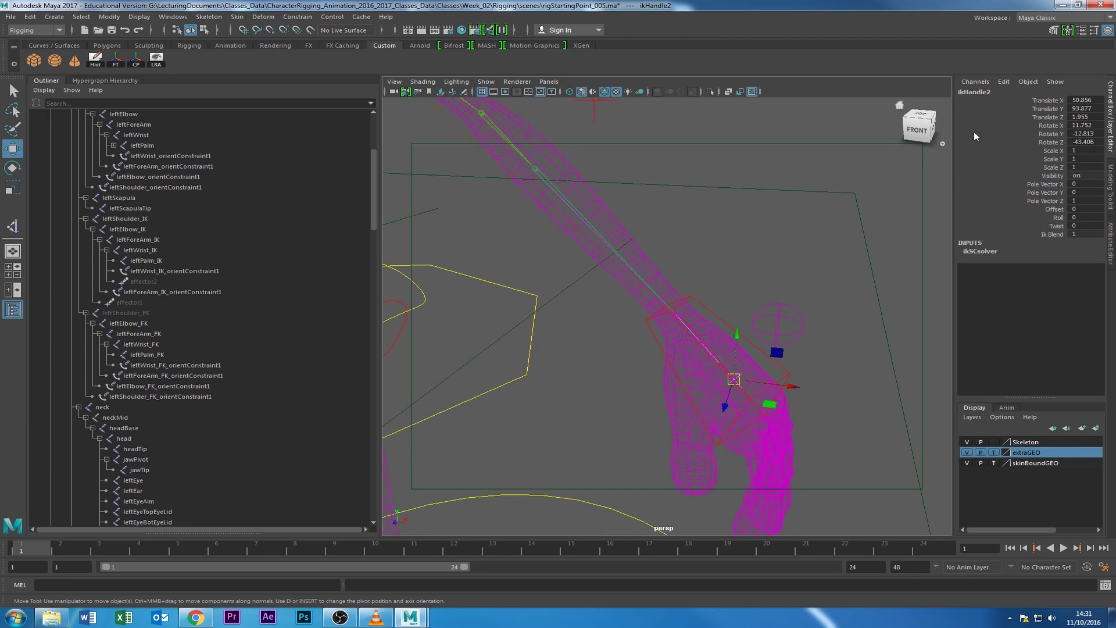
type("leftPalm_IK")
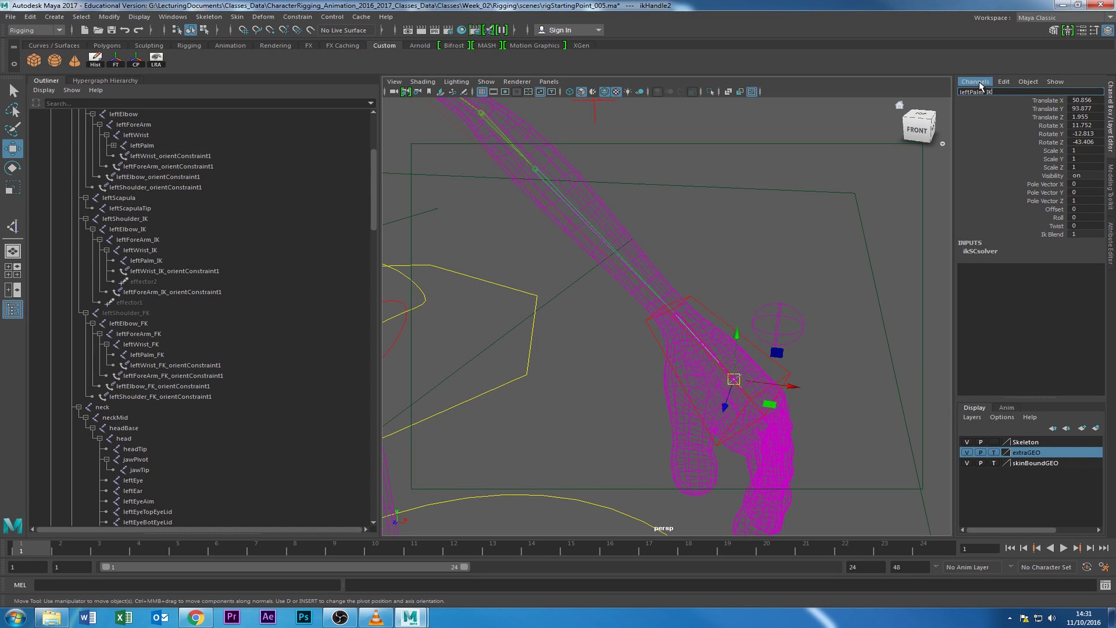
type("Handle")
key("Return")
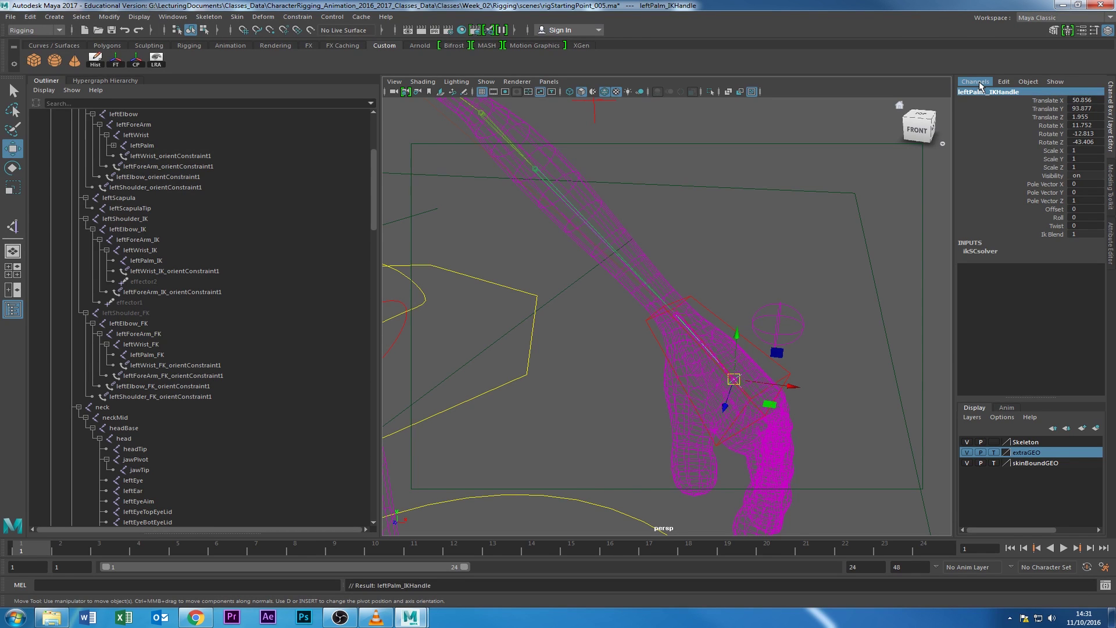
Check the channel values and constraints of leftArm_IK_Handle at the left wrist.
scroll(760, 298, "up", 5)
left_click(673, 281)
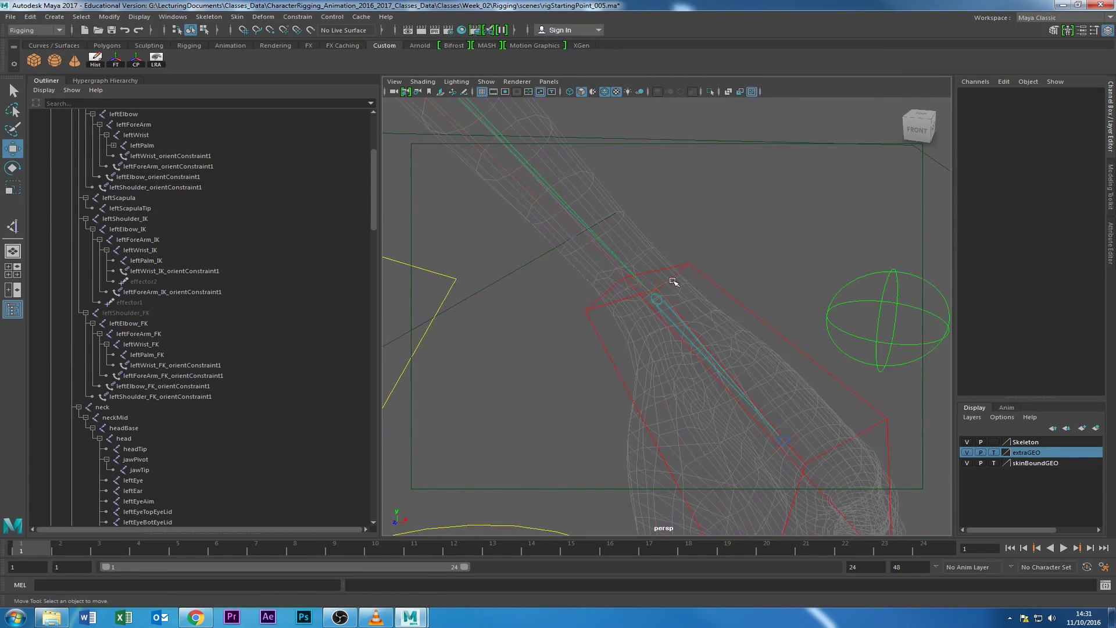
left_click(656, 297)
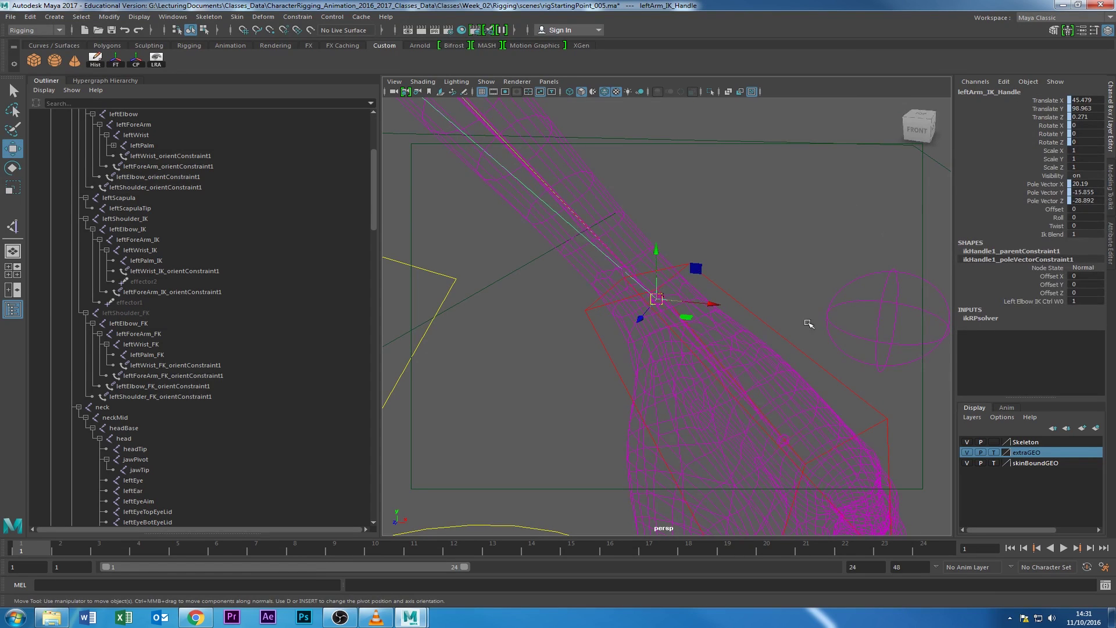
left_click_drag(807, 321, 784, 320, "alt")
Parent-constrain leftPalm_IKHandle to the left_Arm_IK_Ctrl control.
left_click(781, 267)
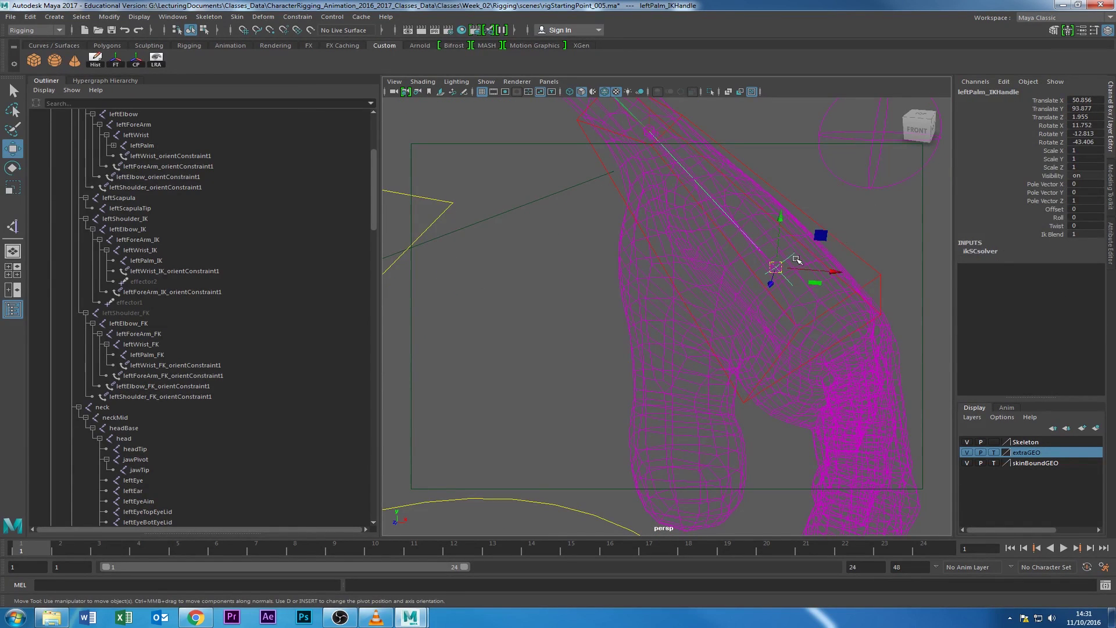
left_click(855, 246)
left_click(859, 258)
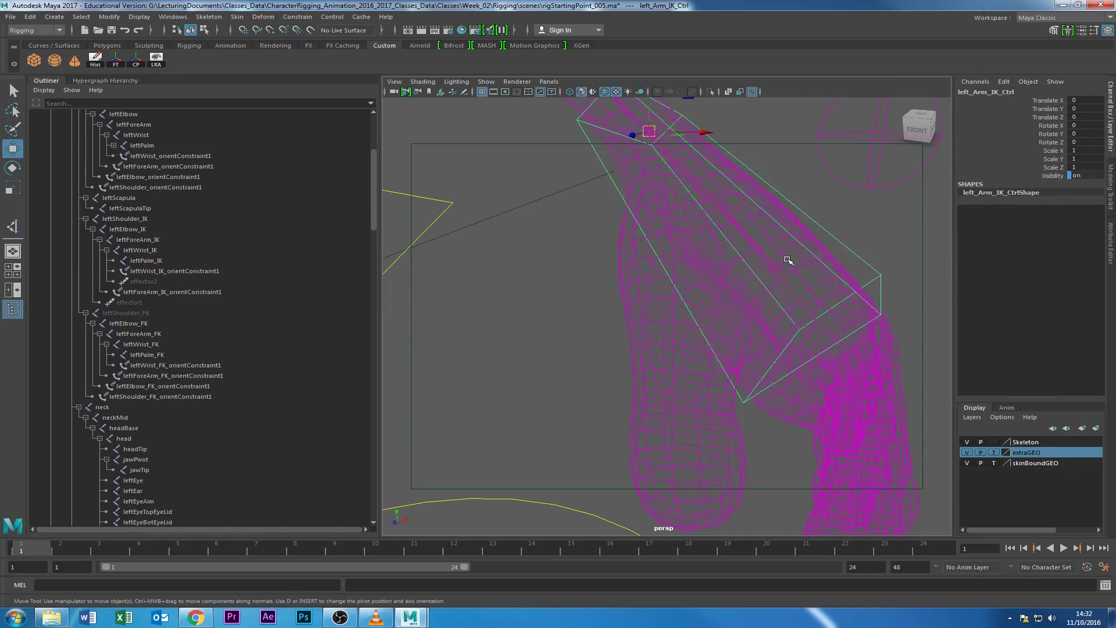
left_click(787, 260)
left_click(881, 276)
left_click(787, 262, "shift")
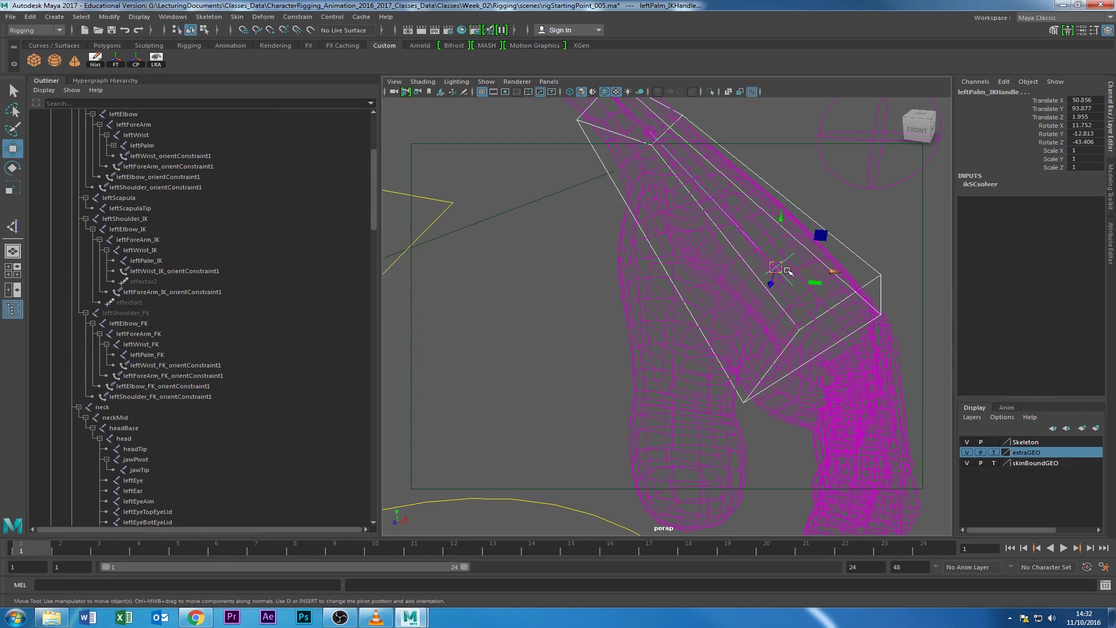
left_click(297, 16)
left_click(308, 29)
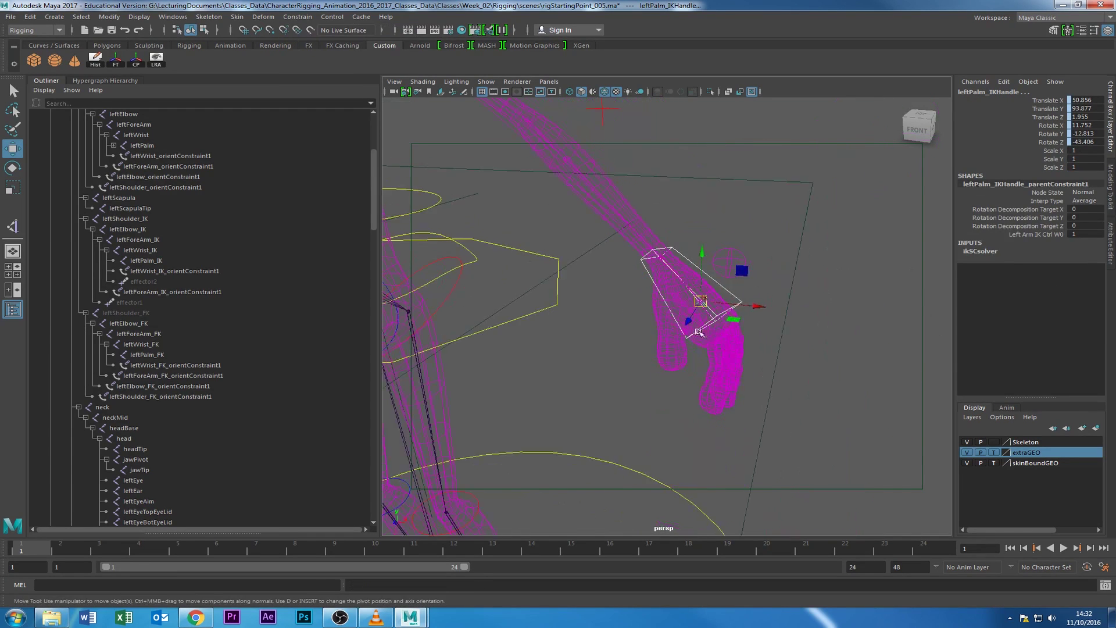
Test the left arm's IK by rotating the spine joint above the hips, undo the rotation and deselect the joint.
middle_click_drag(628, 306, 752, 391, "alt")
left_click_drag(752, 391, 717, 322, "alt")
left_click(743, 264)
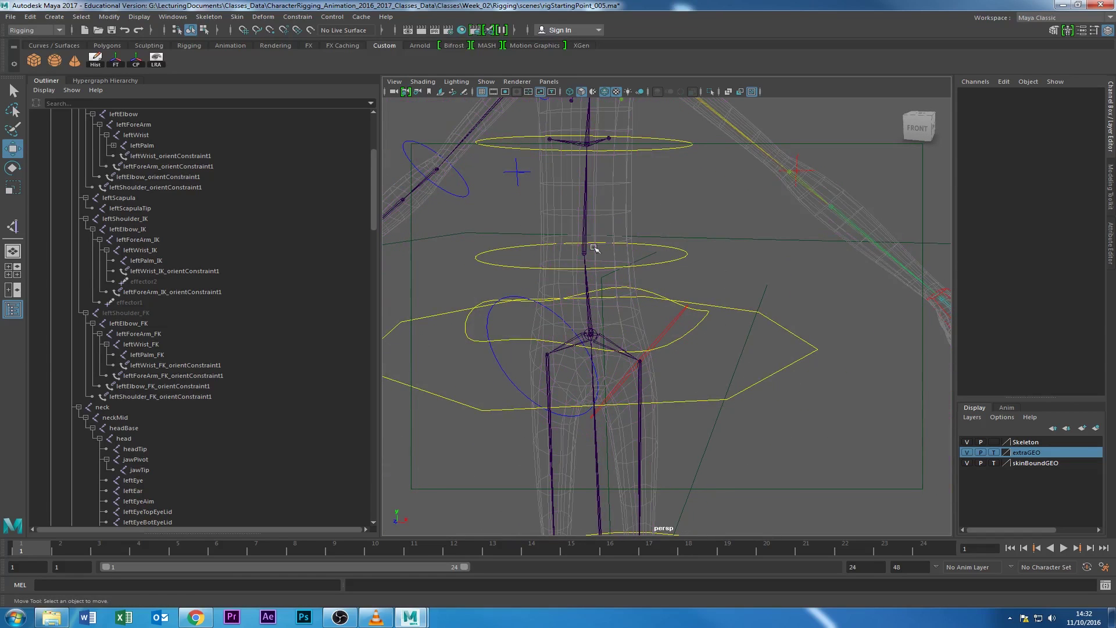
left_click(582, 234)
left_click_drag(581, 234, 603, 273, "alt")
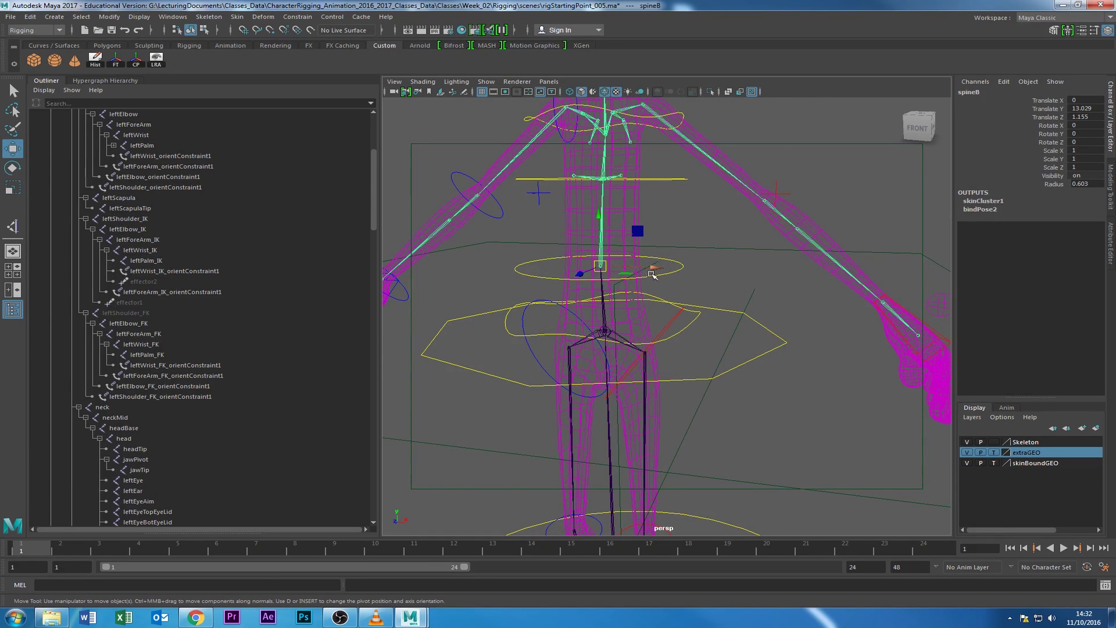
key("e")
left_click_drag(641, 239, 659, 280)
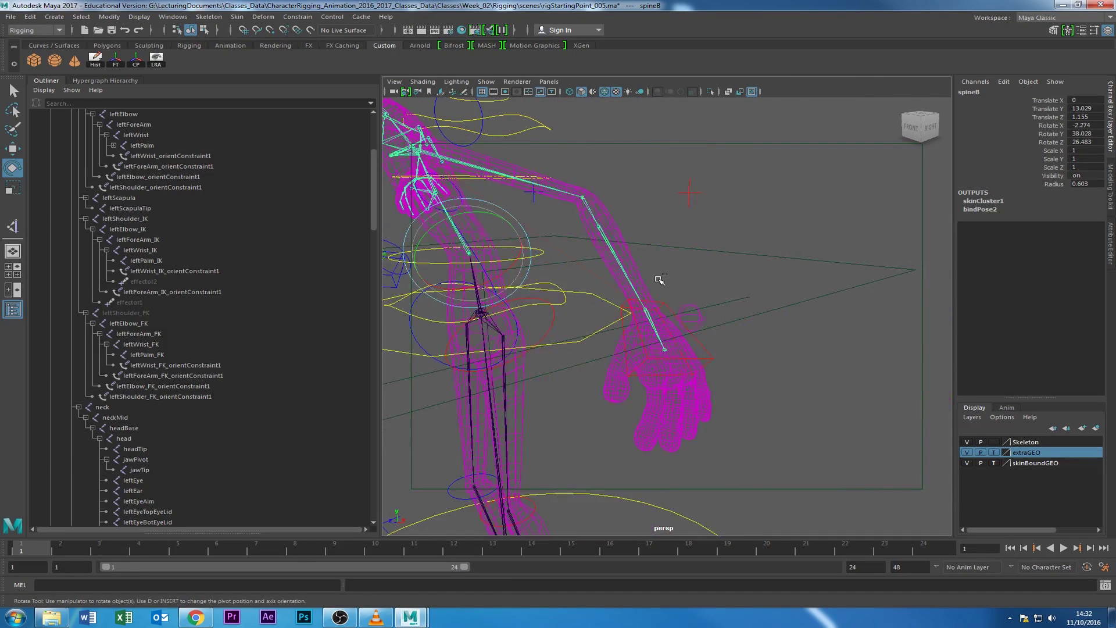
key("ctrl+z")
key("ctrl+z")
left_click(702, 257)
Locate the left leg's IK joint chain from leftHip_IK to leftToes_IK in the hierarchy and select leftToes_IK.
right_click_drag(702, 258, 694, 326, "alt")
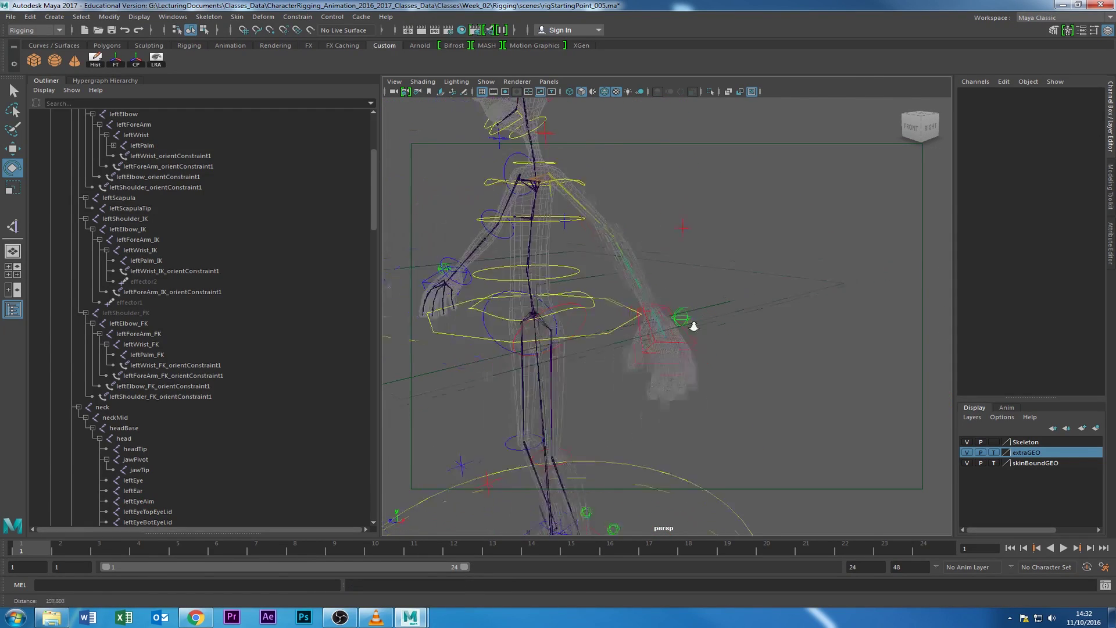
left_click_drag(694, 327, 488, 315, "alt")
middle_click_drag(499, 374, 500, 314, "alt")
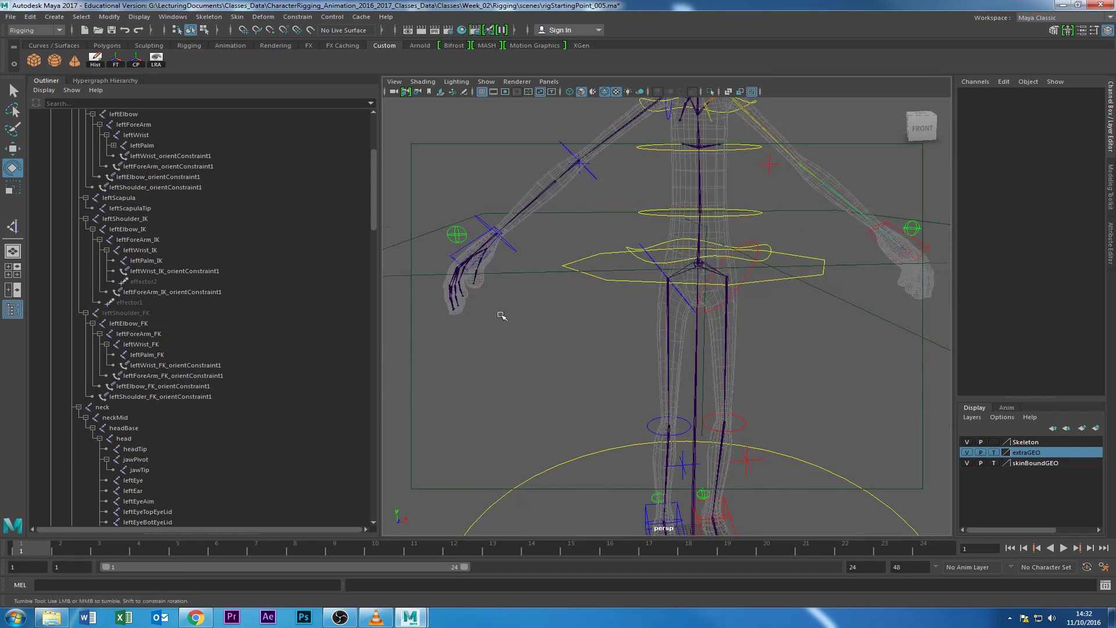
middle_click_drag(576, 465, 590, 204, "alt")
left_click_drag(773, 250, 660, 289, "alt")
middle_click_drag(611, 305, 685, 311, "alt")
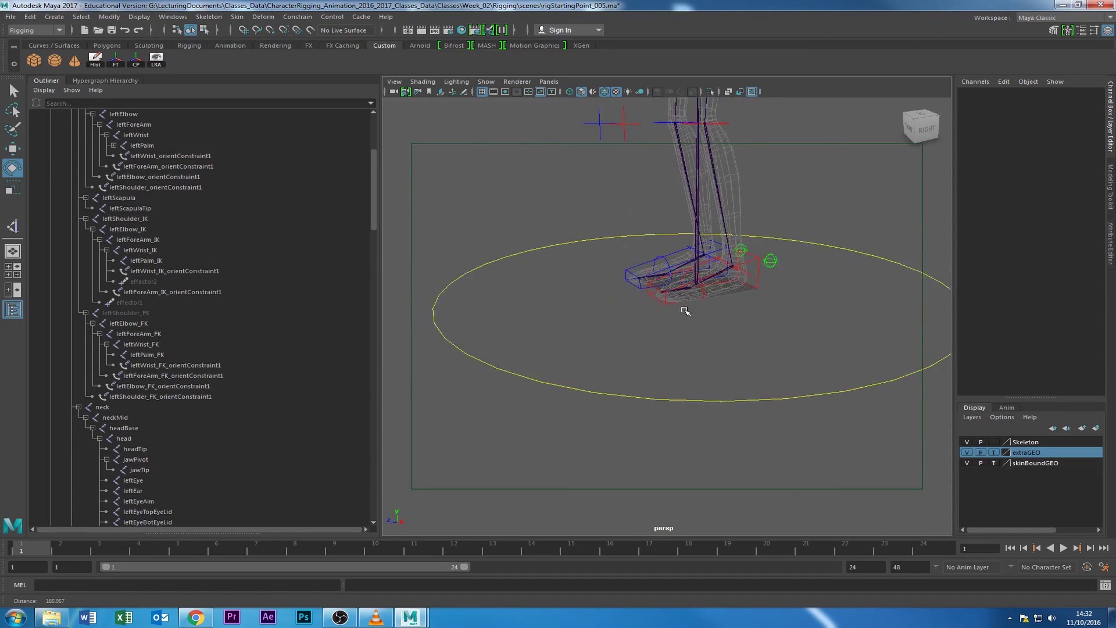
right_click_drag(685, 312, 752, 233, "alt")
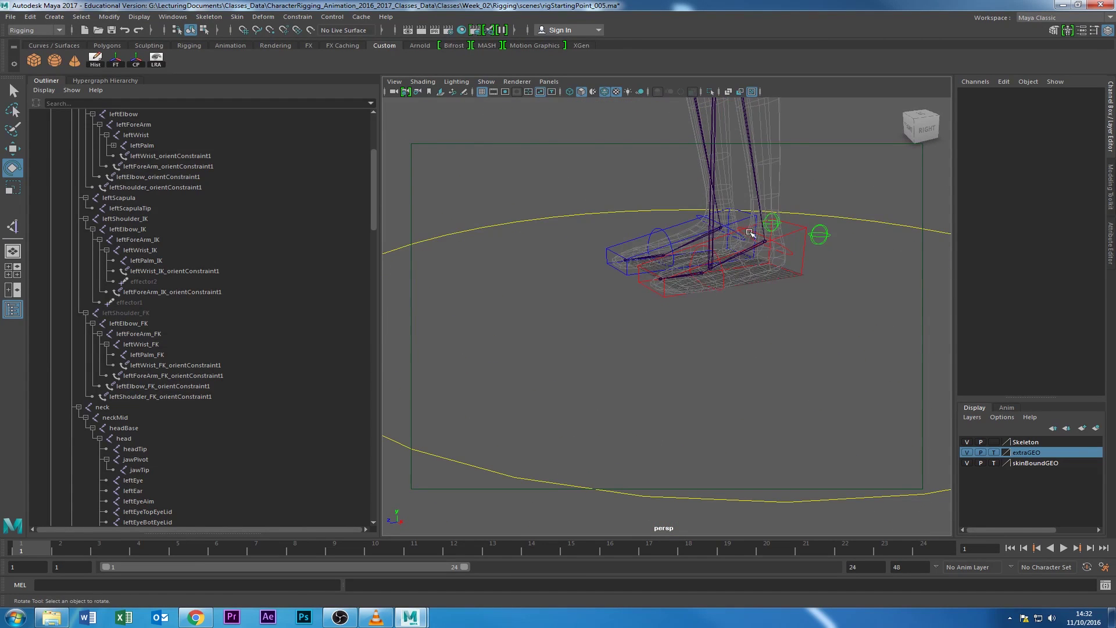
left_click(755, 175)
scroll(119, 371, "down", 15)
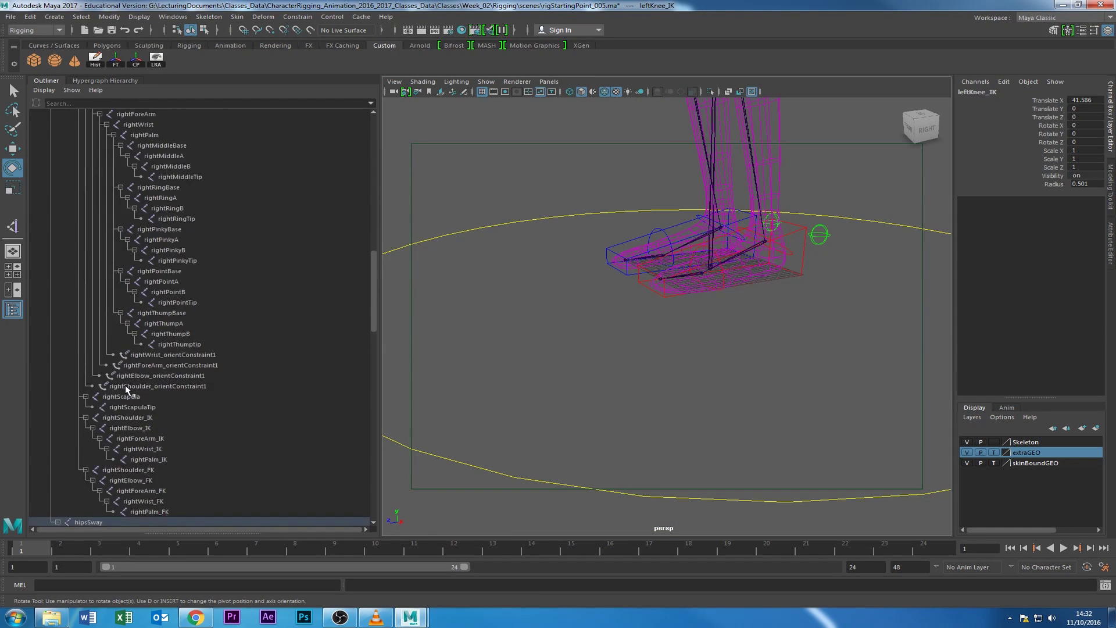
left_click(108, 407)
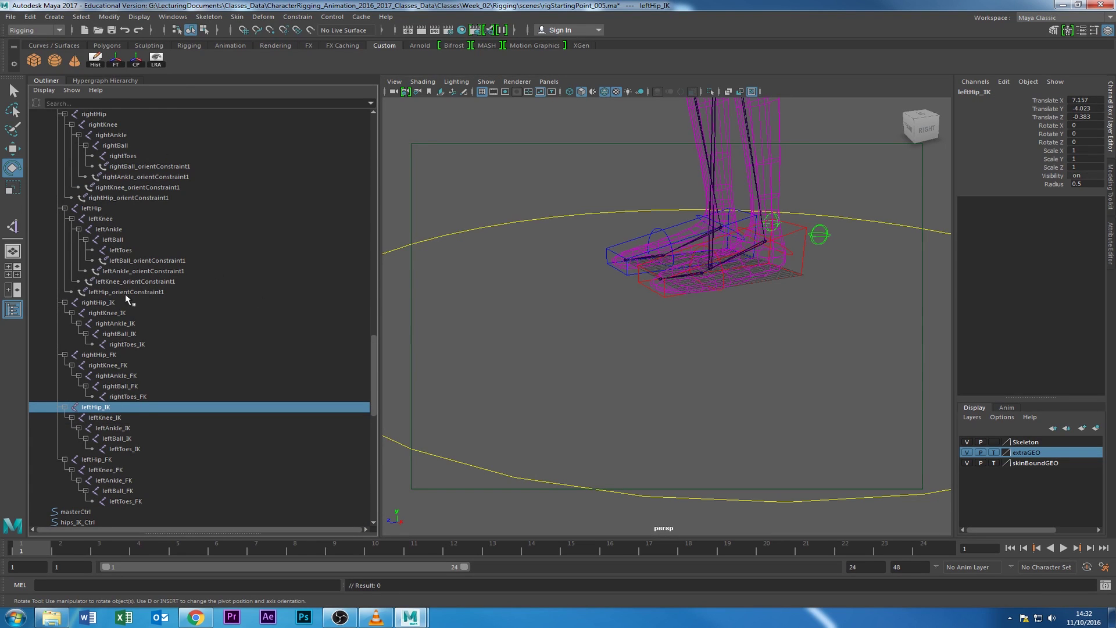
left_click(130, 450, "shift")
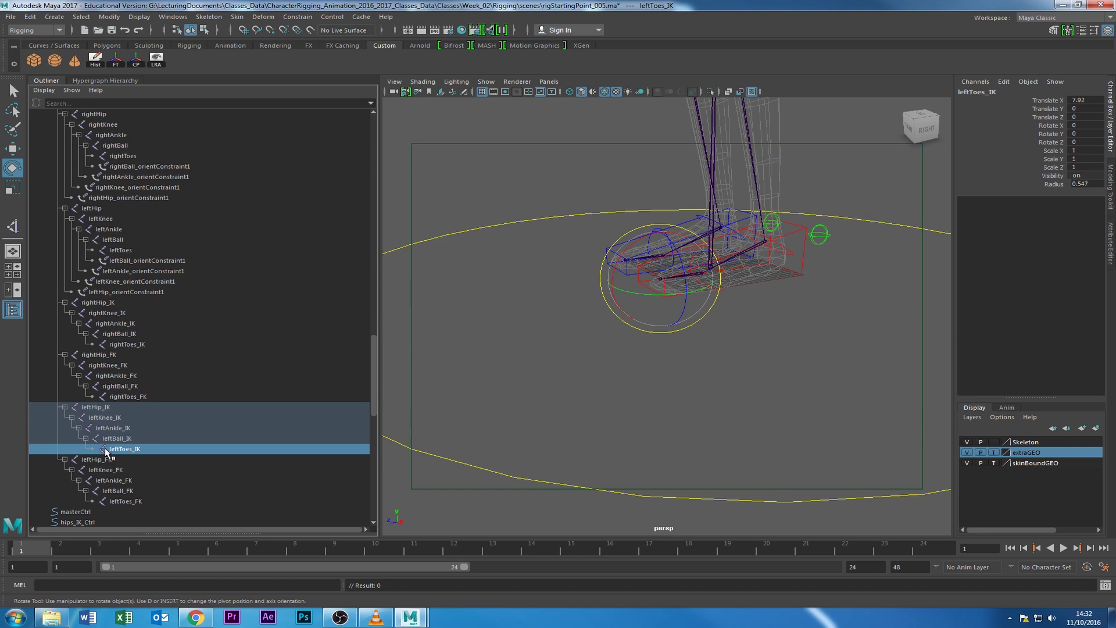
Examine the leftBall_IK and leftToes_IK joints and the left leg's controls from several angles.
left_click_drag(605, 291, 630, 323, "alt")
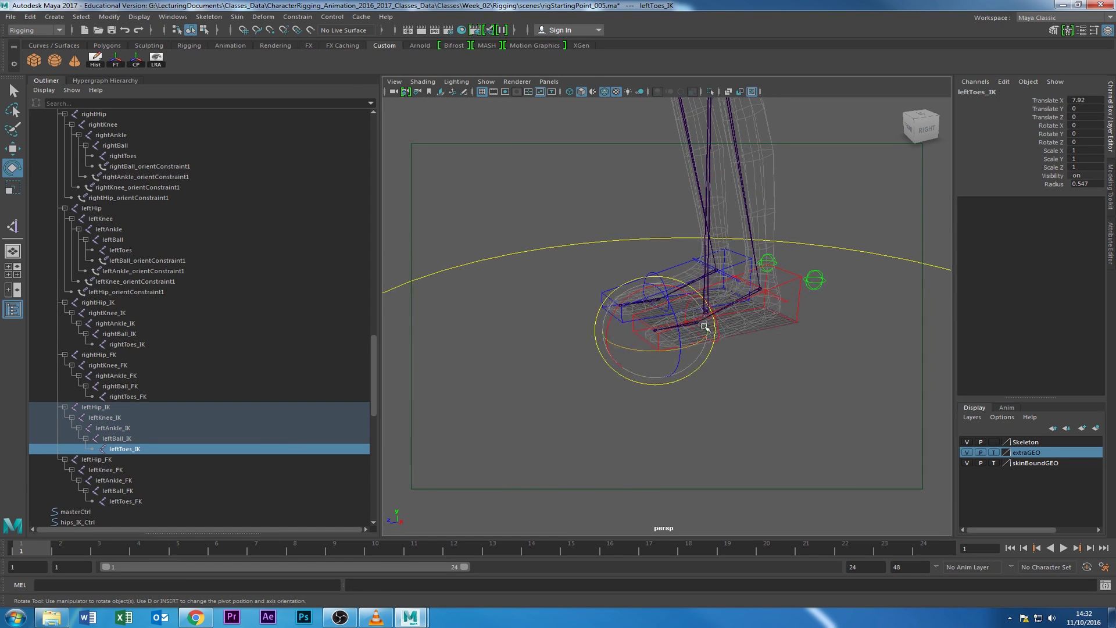
left_click(133, 438, "ctrl")
left_click(138, 450)
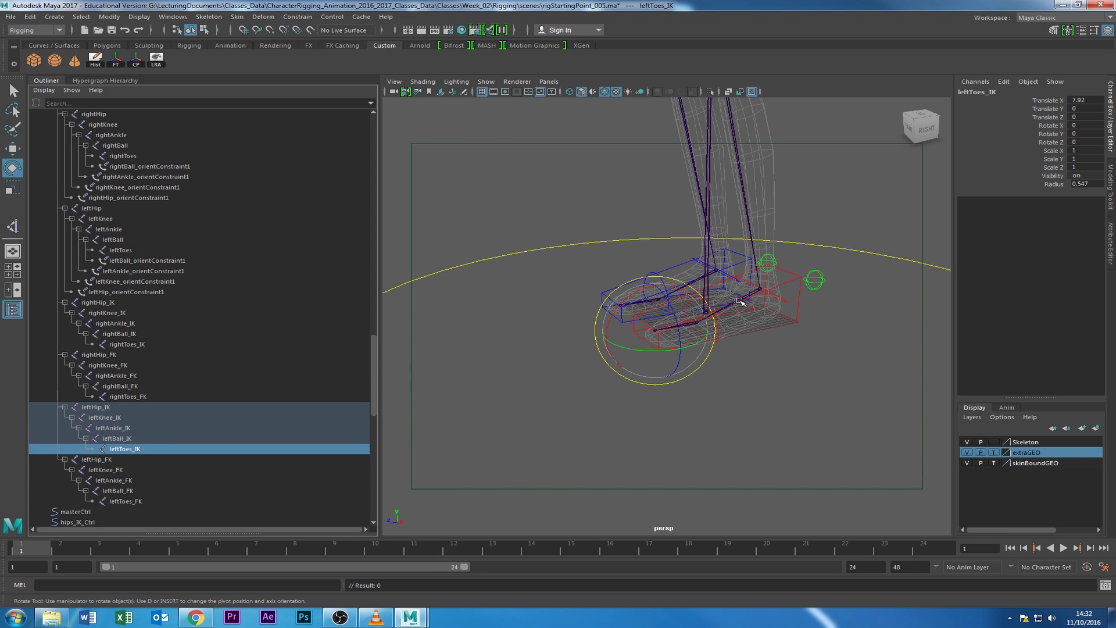
left_click(124, 439)
left_click(127, 450)
left_click_drag(785, 264, 711, 155, "alt")
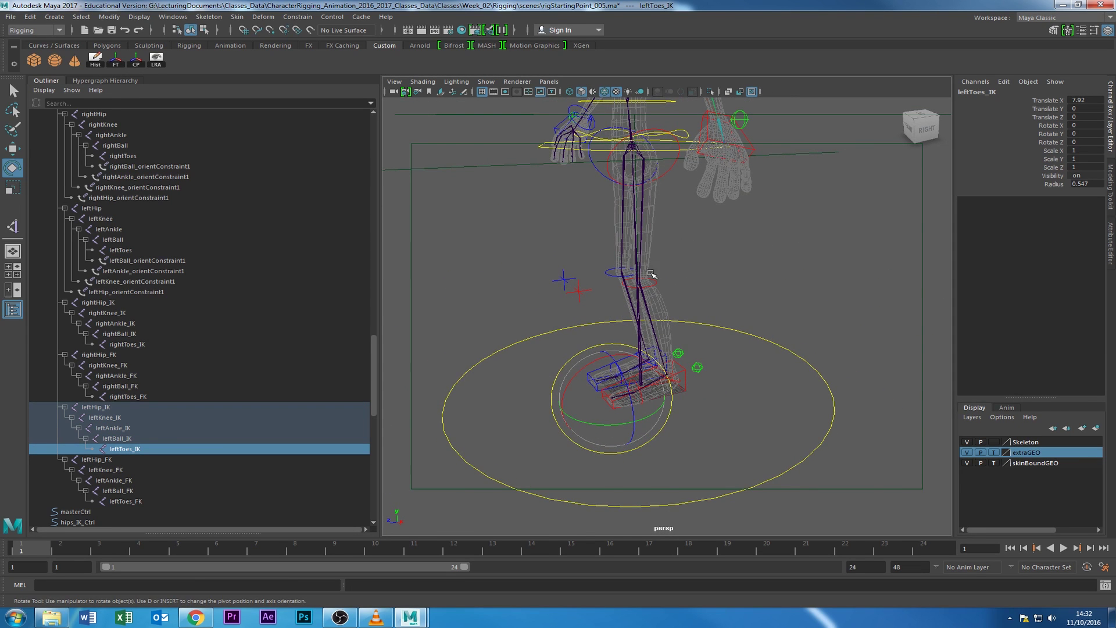
right_click_drag(647, 268, 674, 369, "alt")
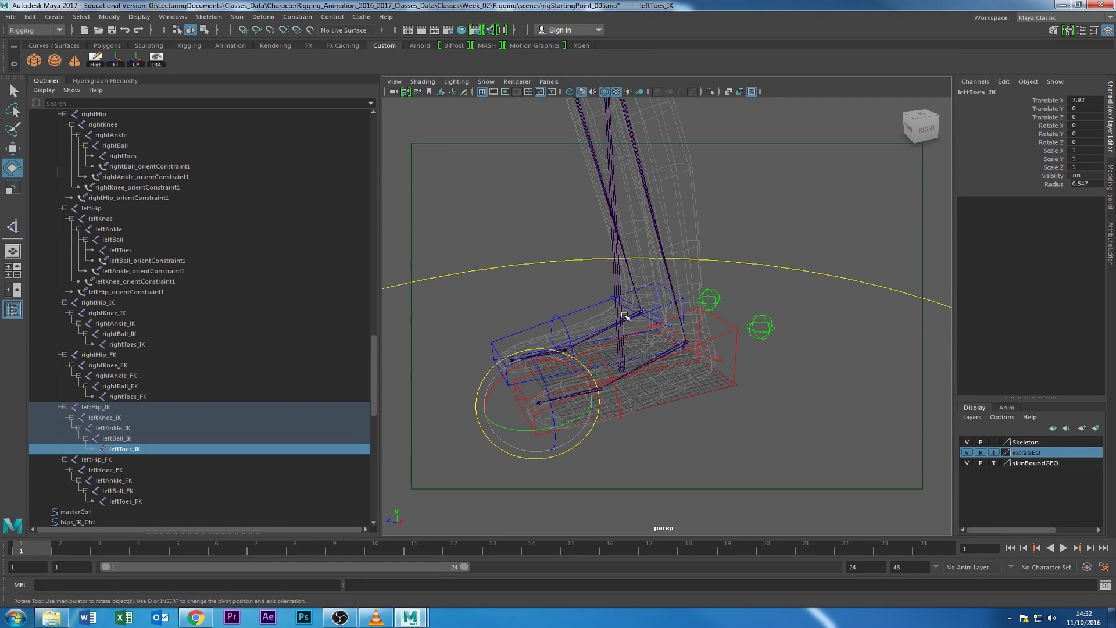
left_click_drag(600, 370, 577, 324, "alt")
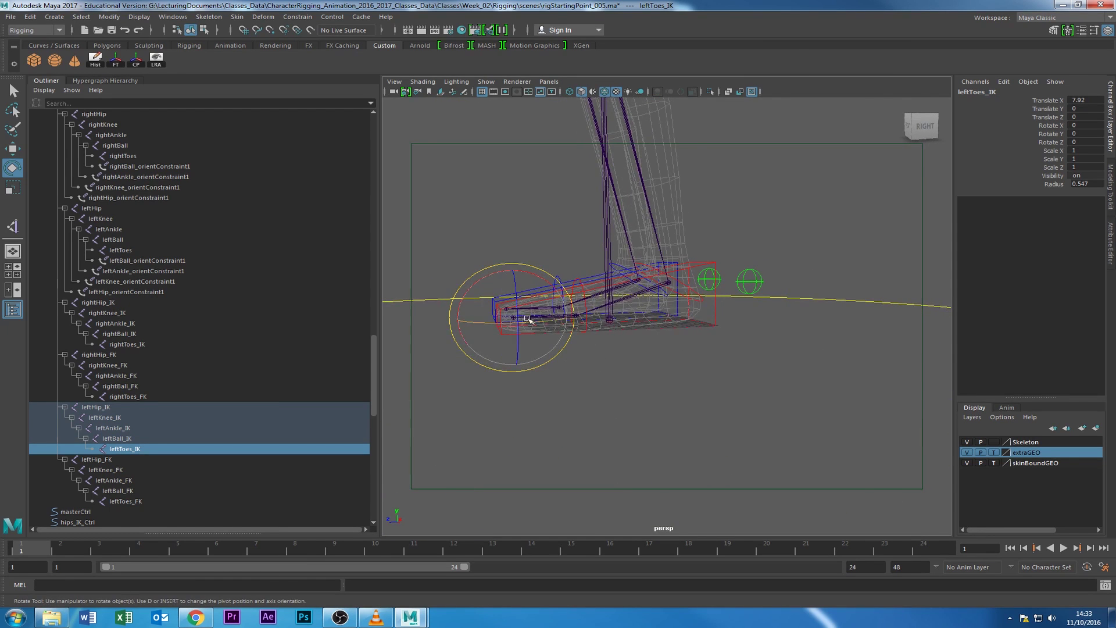
left_click_drag(511, 344, 548, 361, "alt")
middle_click_drag(548, 361, 486, 458, "alt")
right_click_drag(486, 459, 539, 291, "alt")
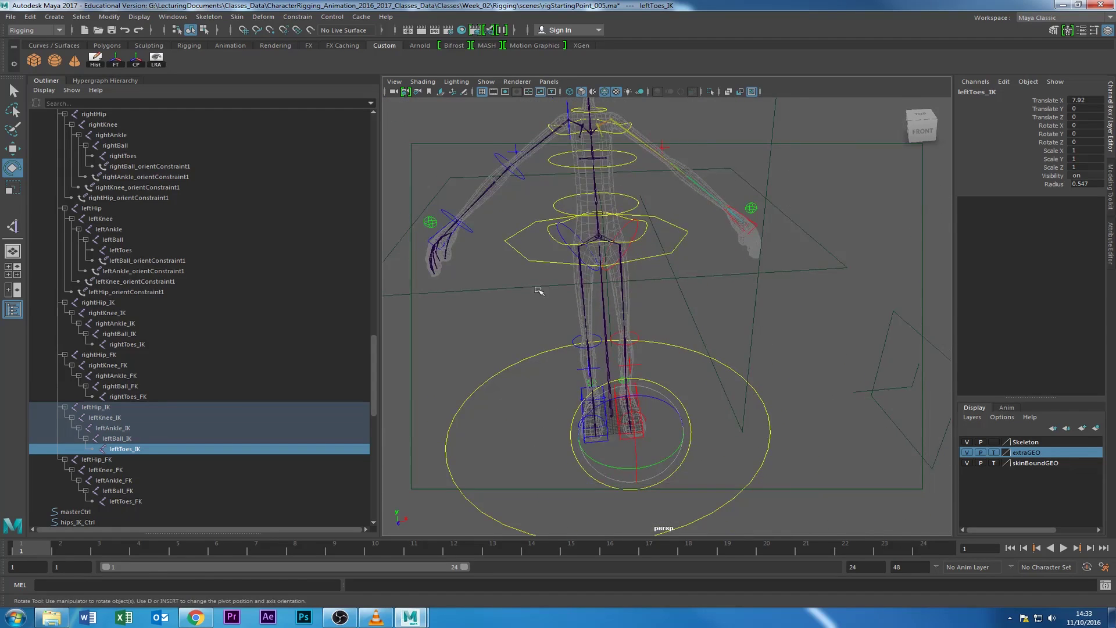
left_click_drag(683, 389, 638, 384, "alt")
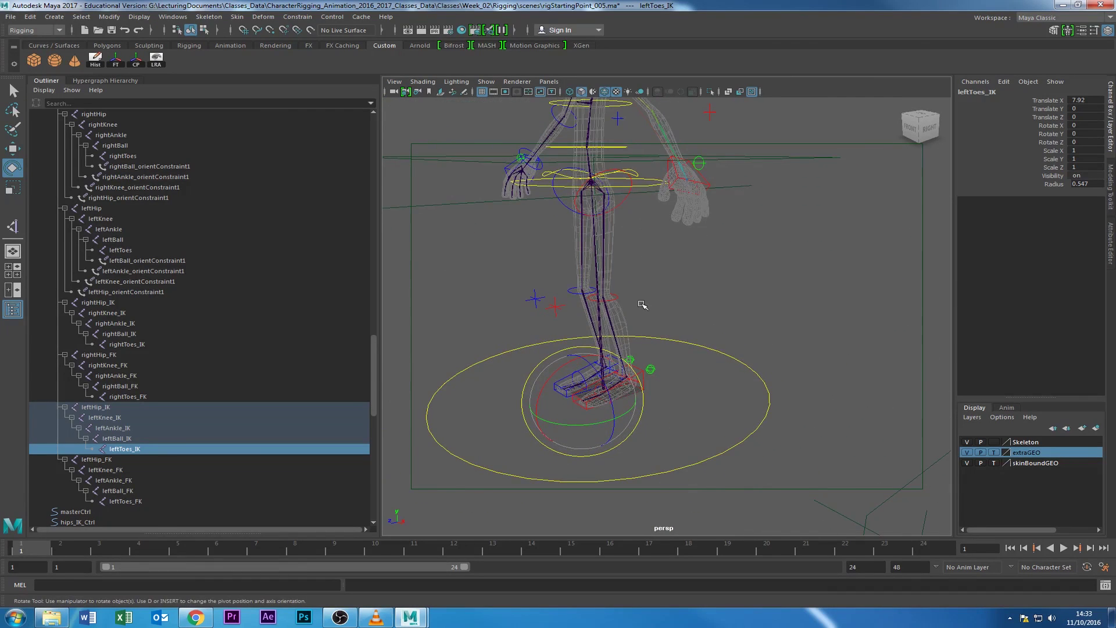
left_click_drag(641, 304, 675, 341, "alt")
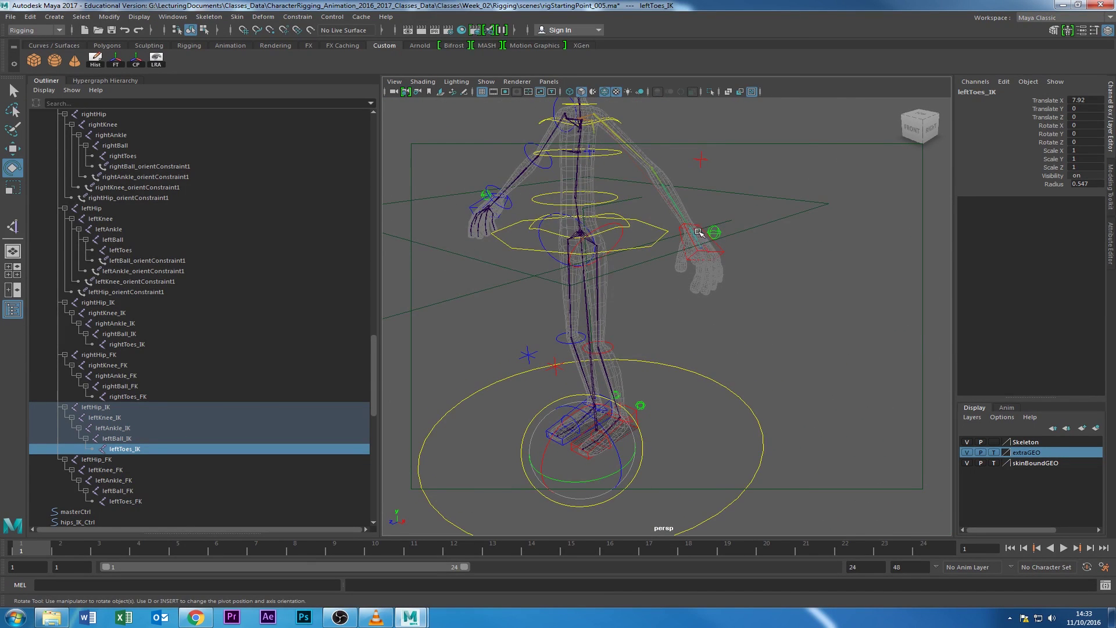
Select the leftShoulder_IK joint and compare the left arm's IK chain with the legs from several angles.
left_click(604, 122)
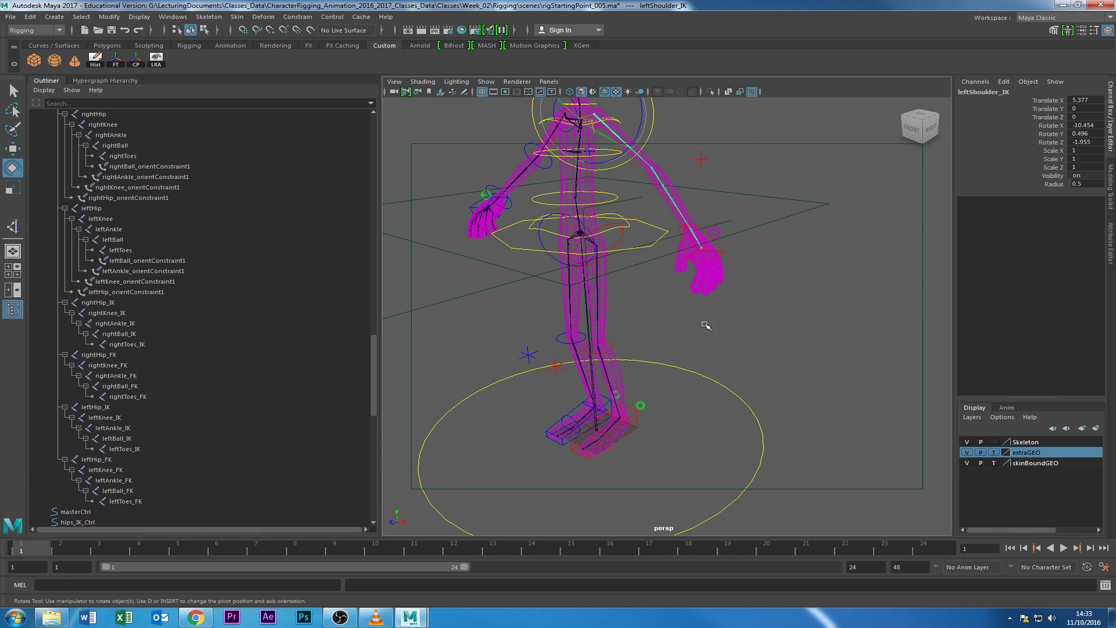
right_click_drag(709, 271, 827, 312, "alt")
left_click_drag(788, 286, 758, 268, "alt")
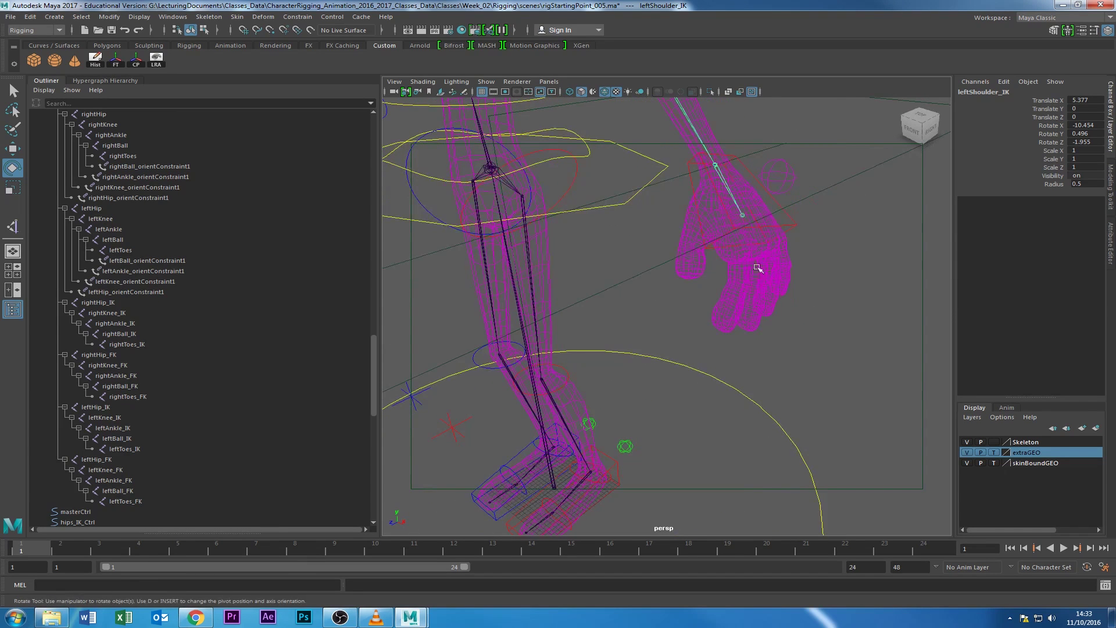
left_click_drag(707, 230, 705, 248, "alt")
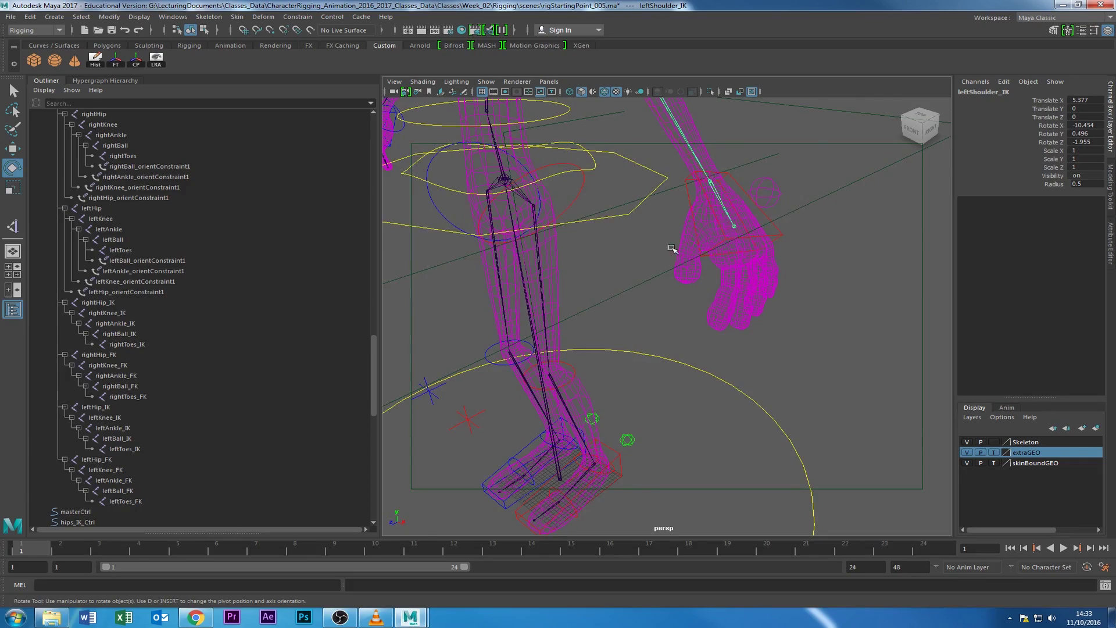
right_click_drag(739, 241, 652, 341, "alt")
left_click_drag(653, 340, 705, 319, "alt")
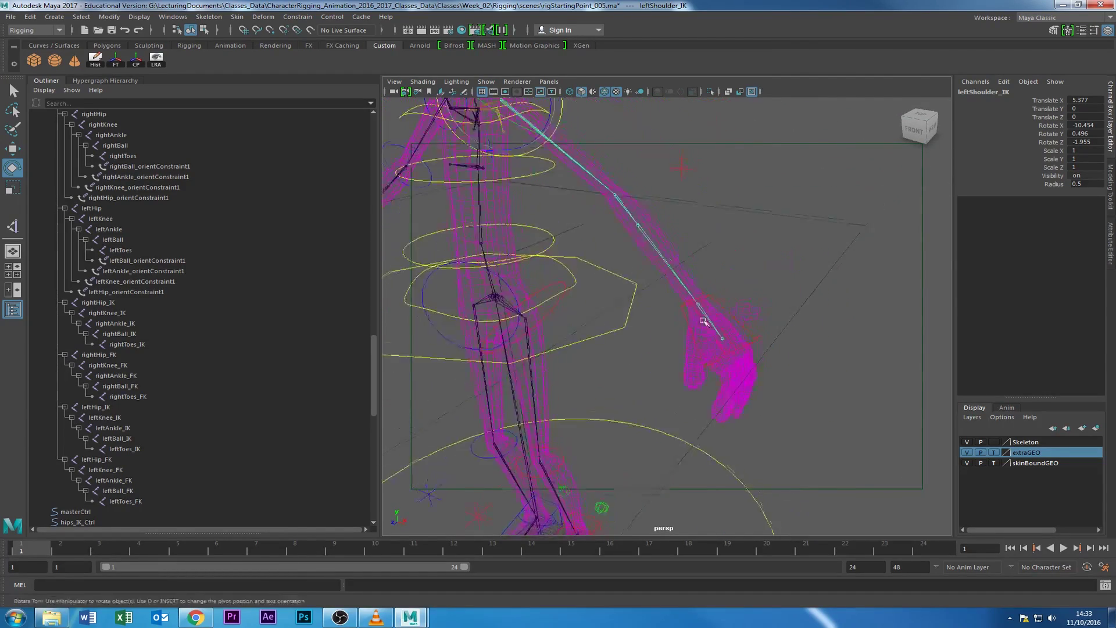
right_click_drag(705, 319, 867, 361, "alt")
middle_click_drag(867, 361, 770, 312, "alt")
right_click_drag(804, 342, 628, 341, "alt")
middle_click_drag(628, 341, 745, 319, "alt")
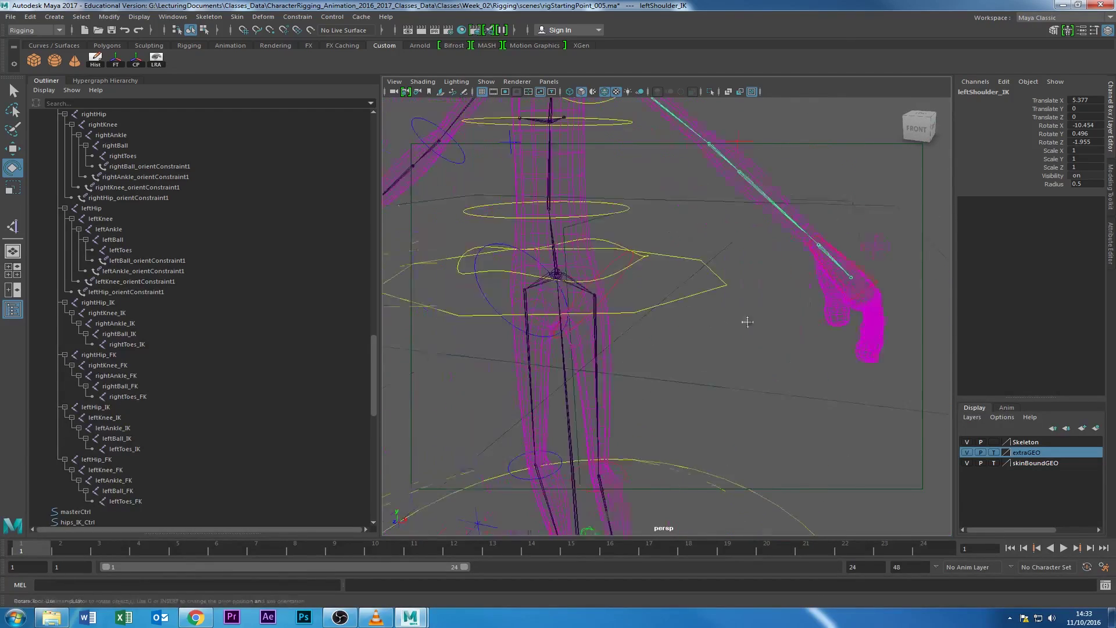
right_click_drag(744, 319, 608, 326, "alt")
middle_click_drag(634, 356, 633, 251, "alt")
left_click_drag(633, 251, 598, 302, "alt")
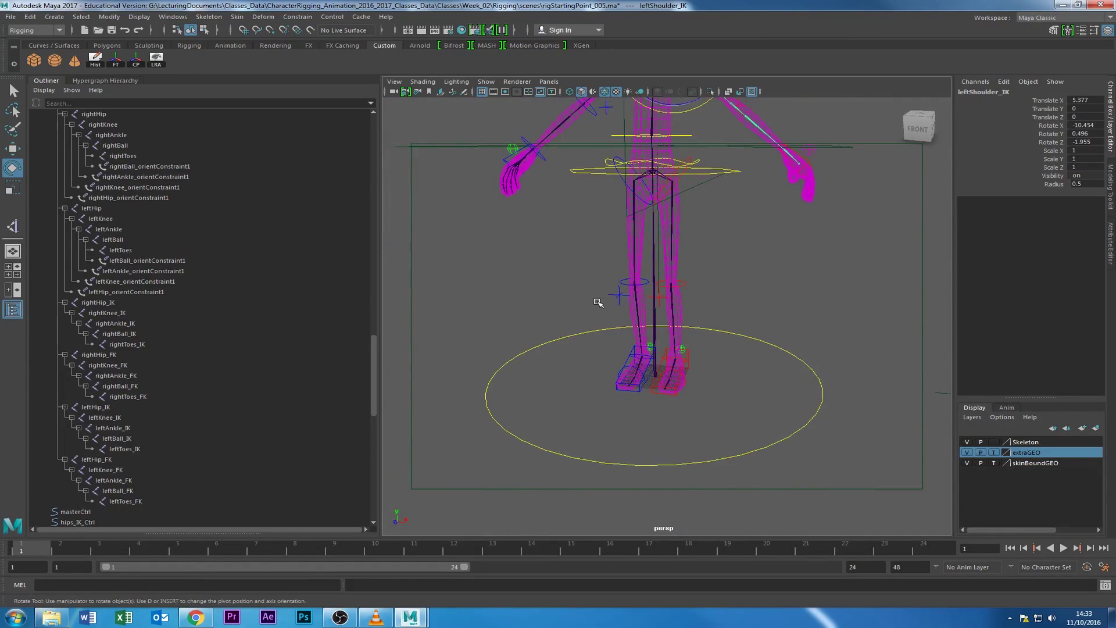